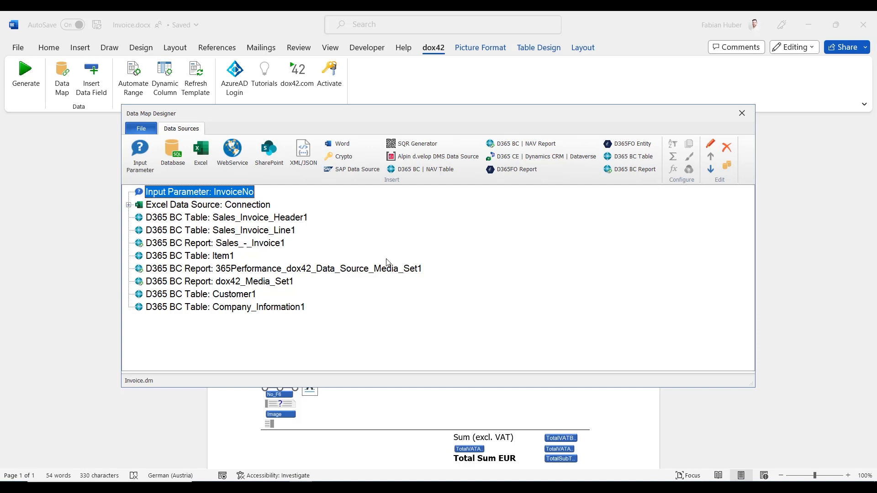
Close the Data Map Designer
click(742, 113)
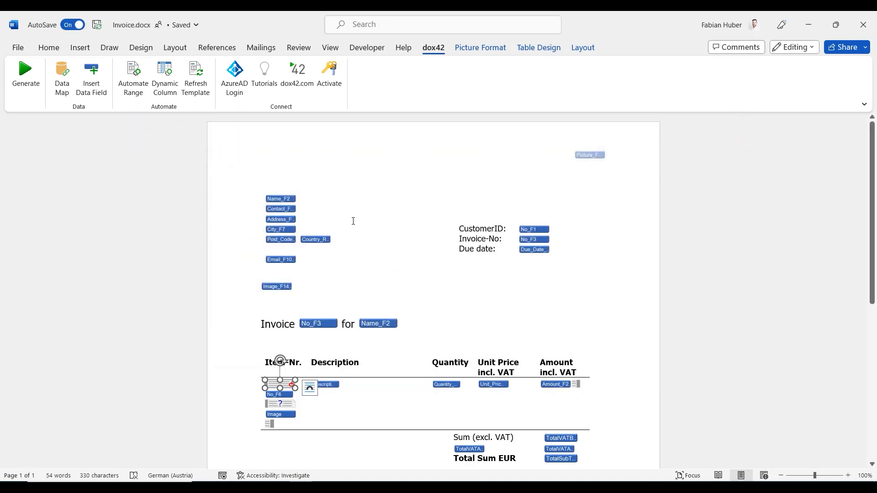
scroll(471, 289, down, 5)
scroll(639, 273, up, 5)
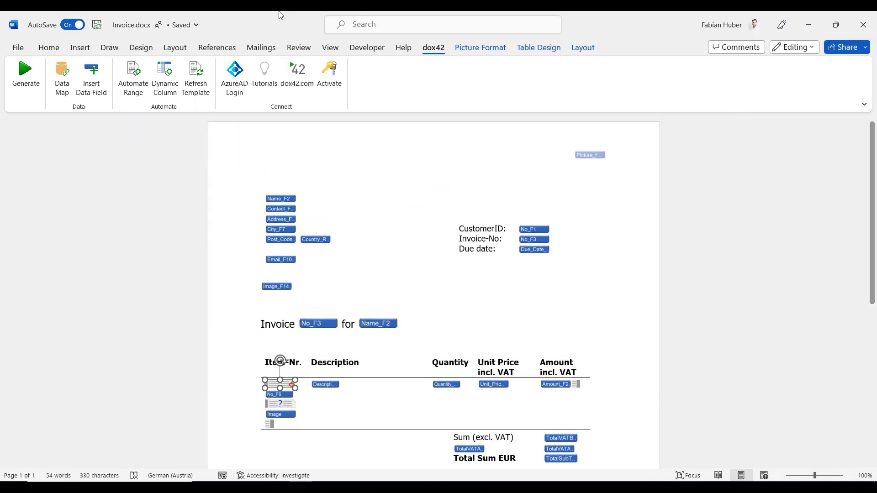
Generate the invoice template with input parameter InvoiceNo 103197 and review the generated invoice
click(26, 77)
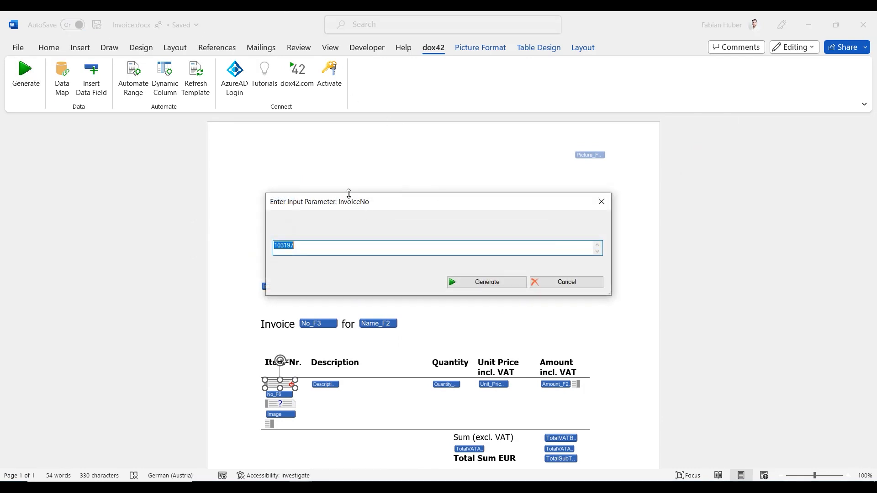
click(503, 281)
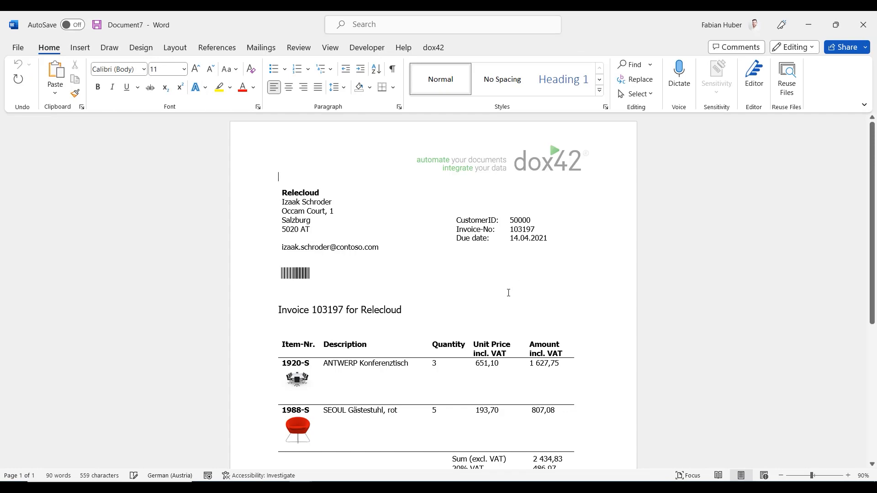
scroll(516, 281, down, 3)
scroll(488, 246, down, 3)
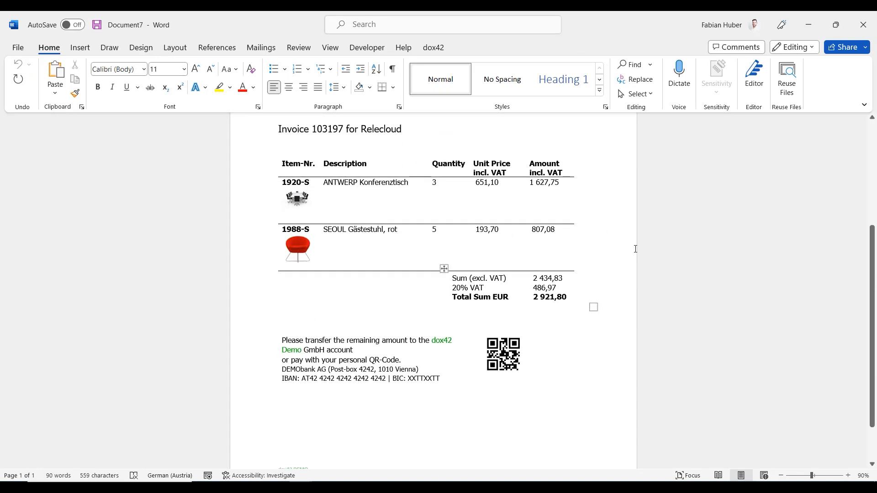
scroll(508, 340, up, 6)
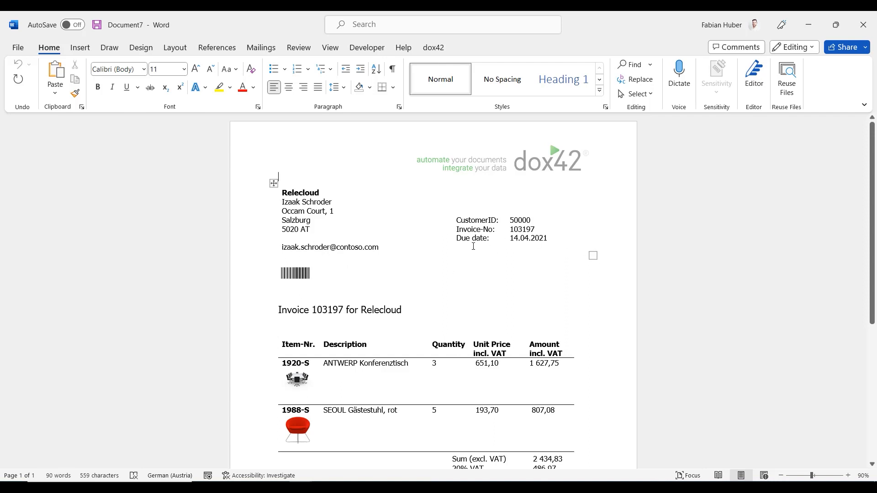
Close the generated document without saving it
click(854, 36)
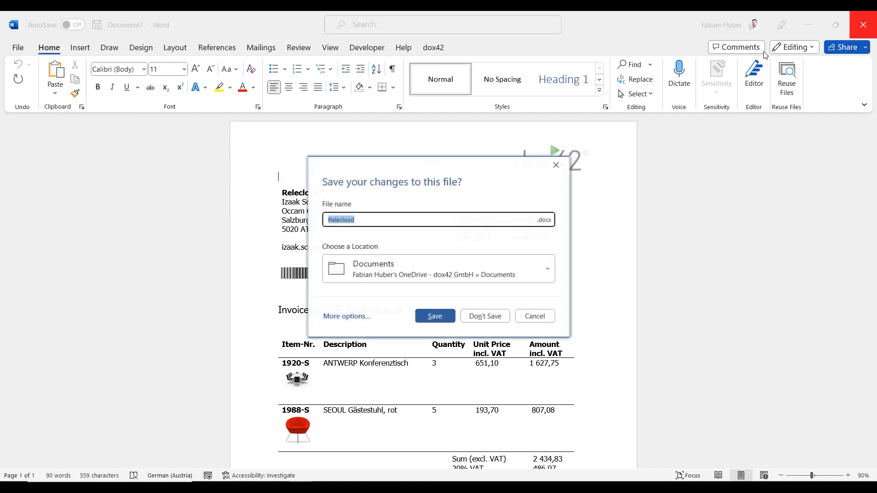
click(484, 314)
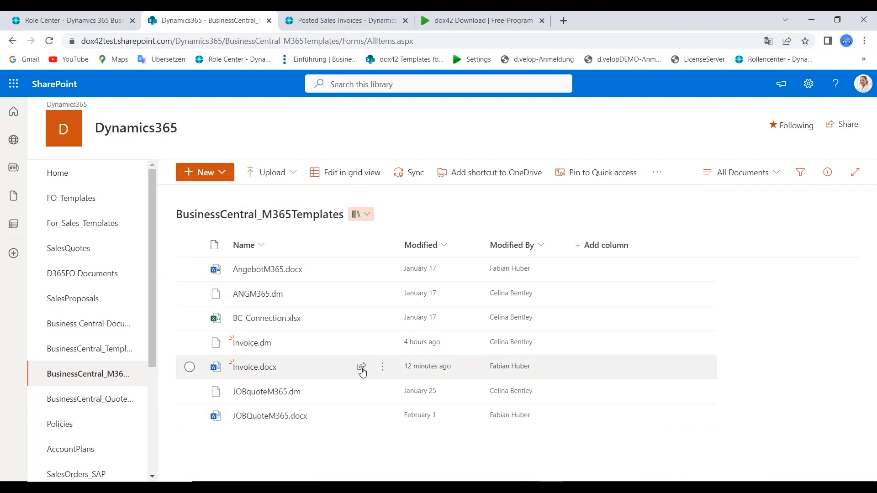
Open the details of Invoice.docx in the SharePoint library and copy its path
click(376, 367)
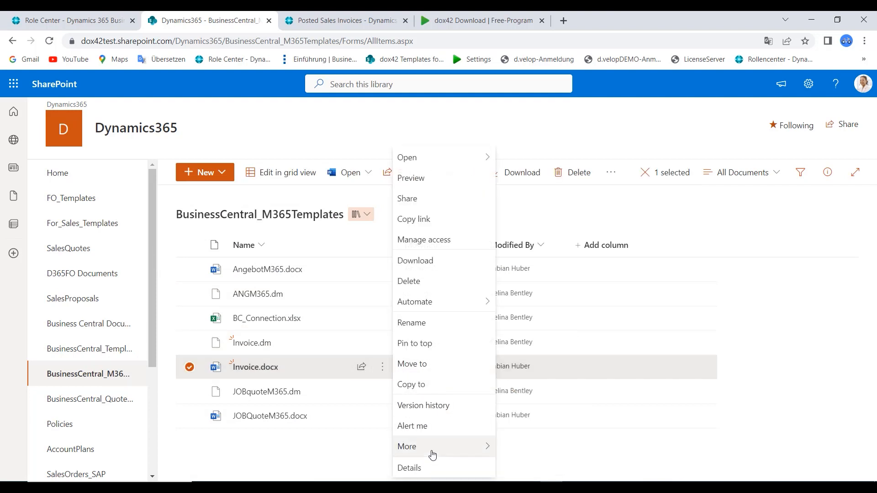
click(434, 473)
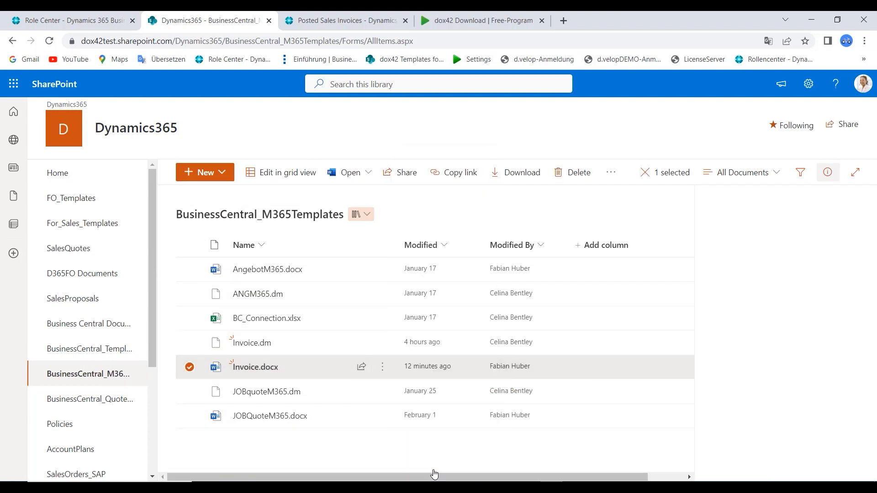
scroll(759, 393, down, 4)
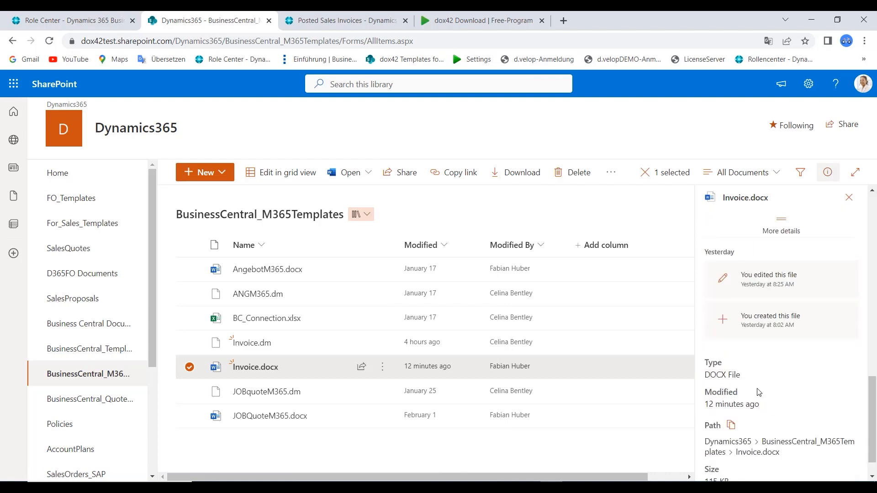
click(731, 393)
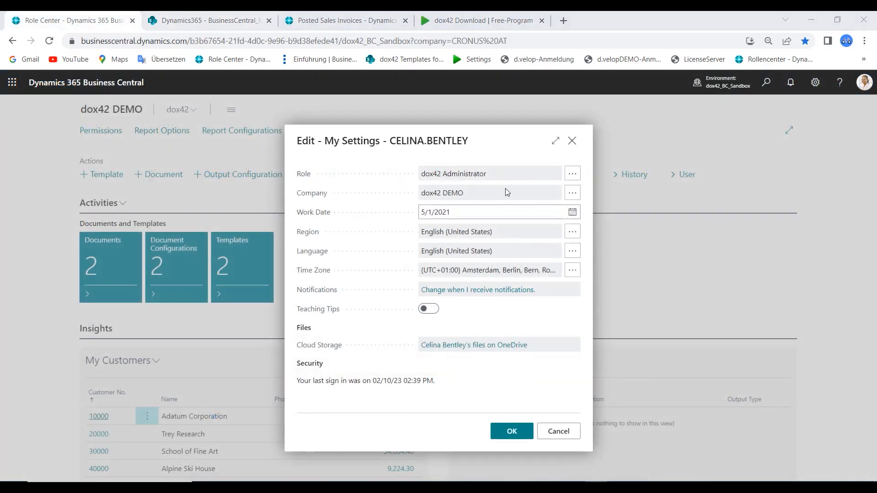
Create a new output configuration with code PREVIEW, output action Return and file extension pdf
click(571, 143)
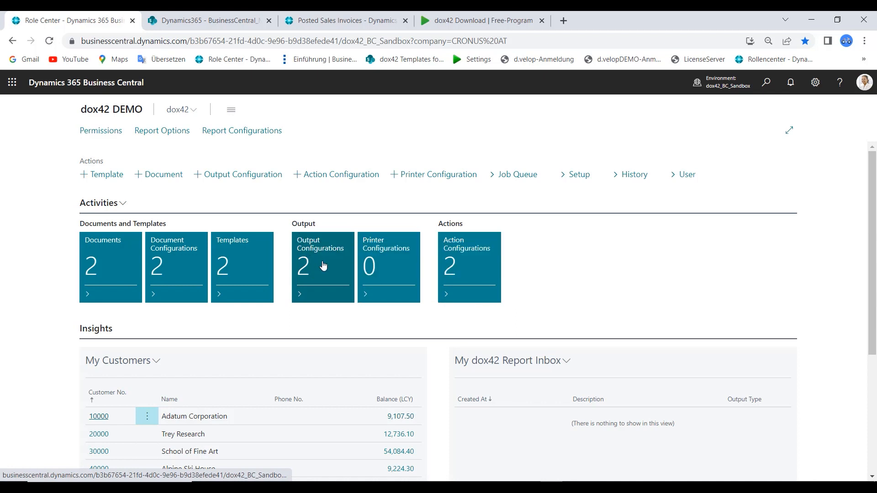
click(308, 260)
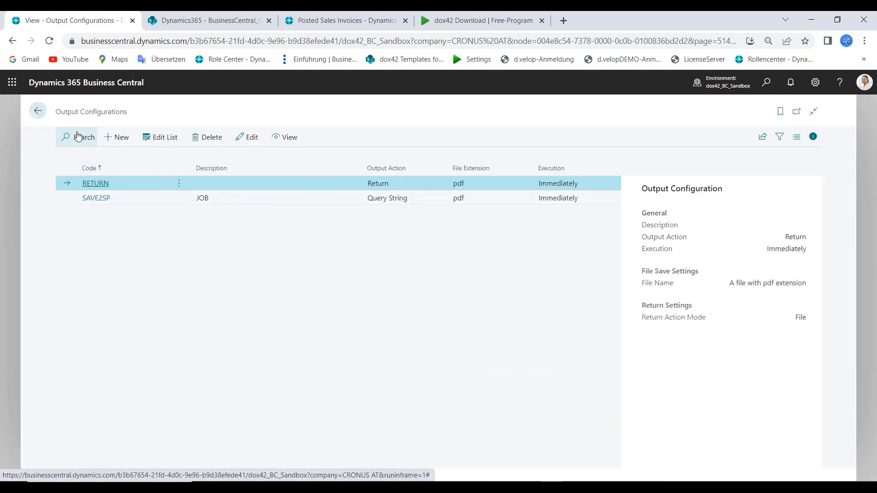
key(alt+n)
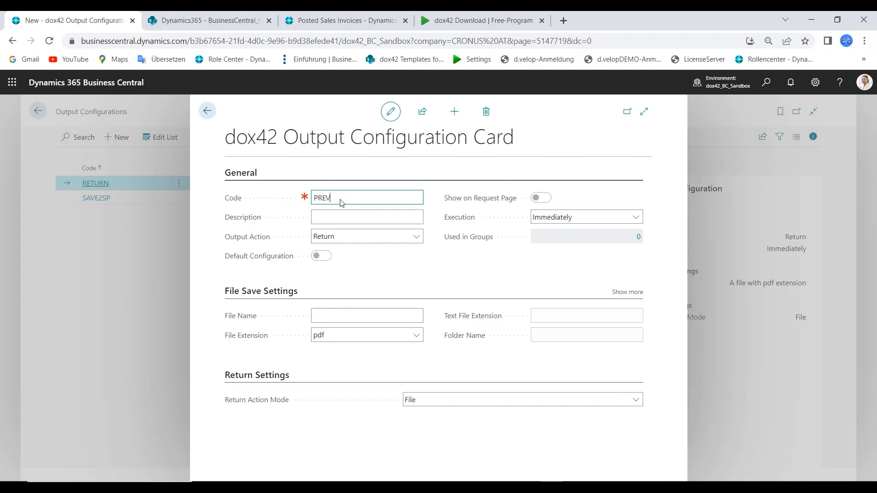
click(342, 237)
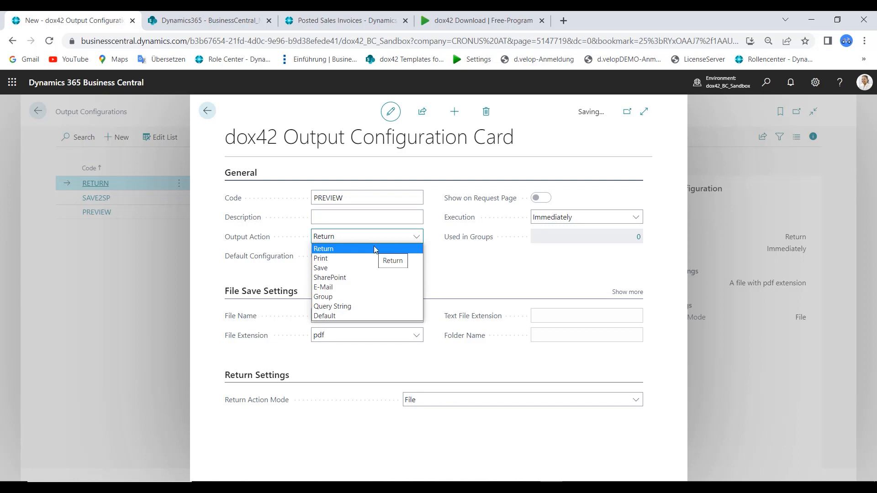
click(352, 251)
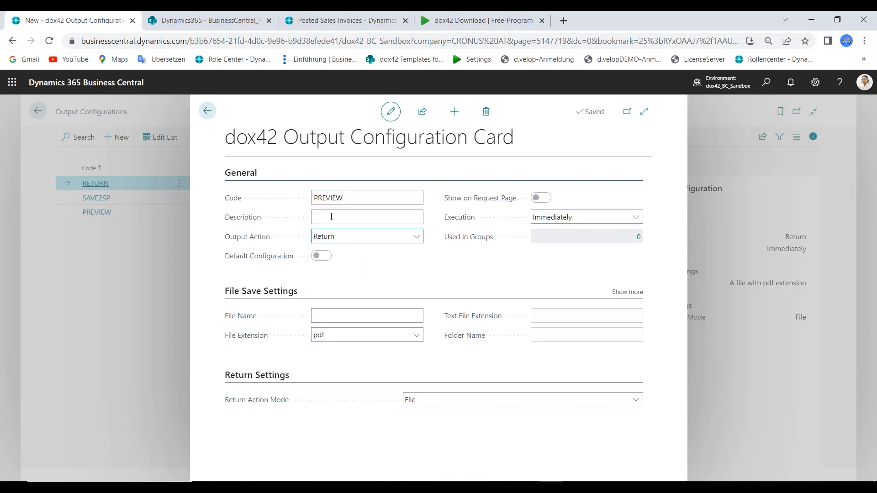
click(348, 338)
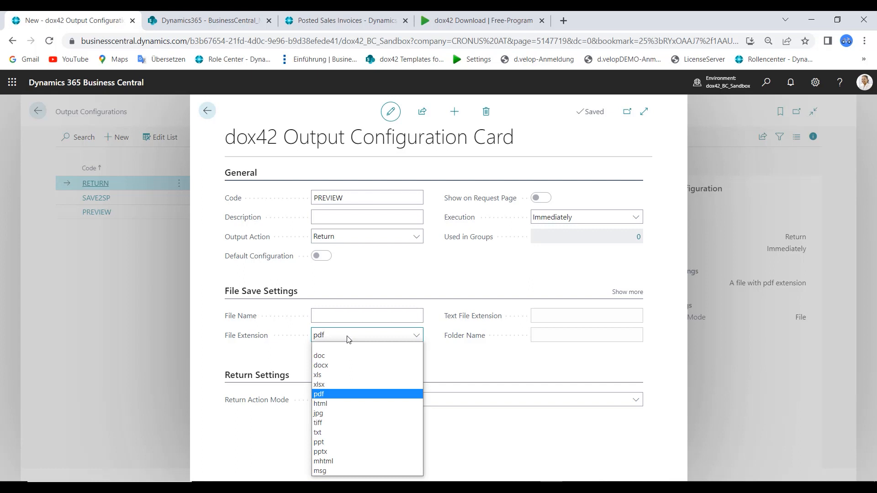
click(348, 337)
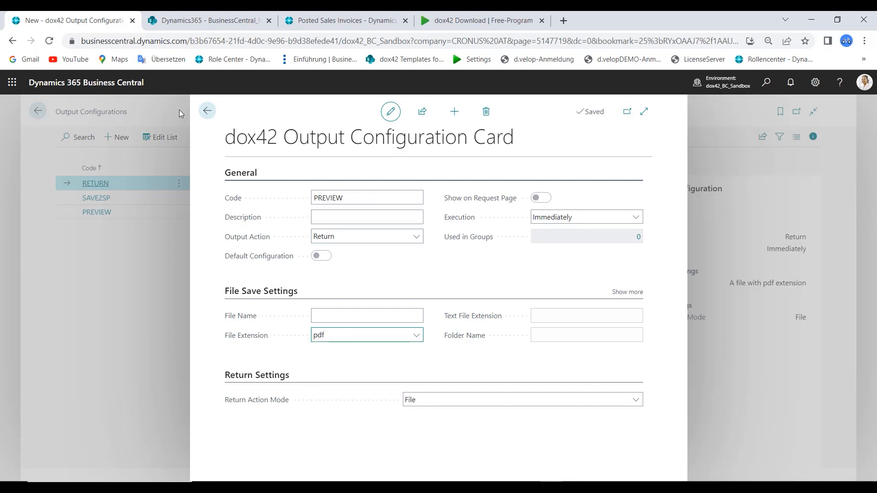
click(207, 110)
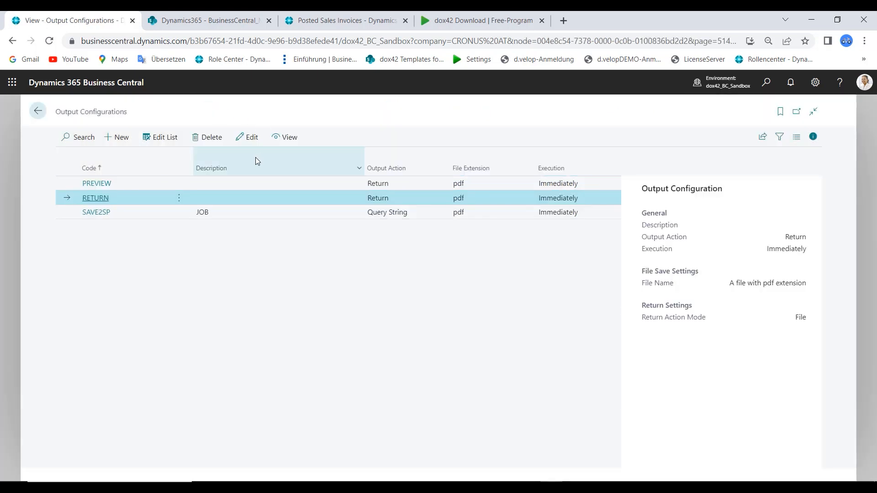
Add a new dox42 document with code INVOICE
click(38, 111)
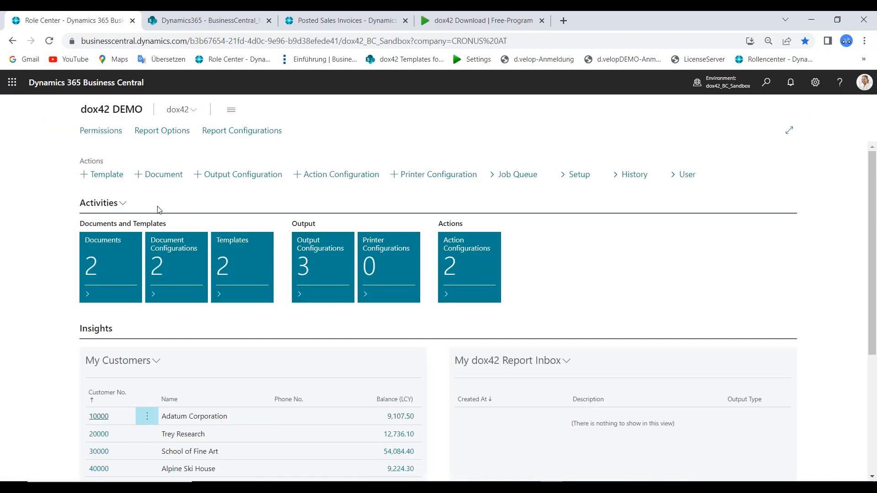
click(106, 257)
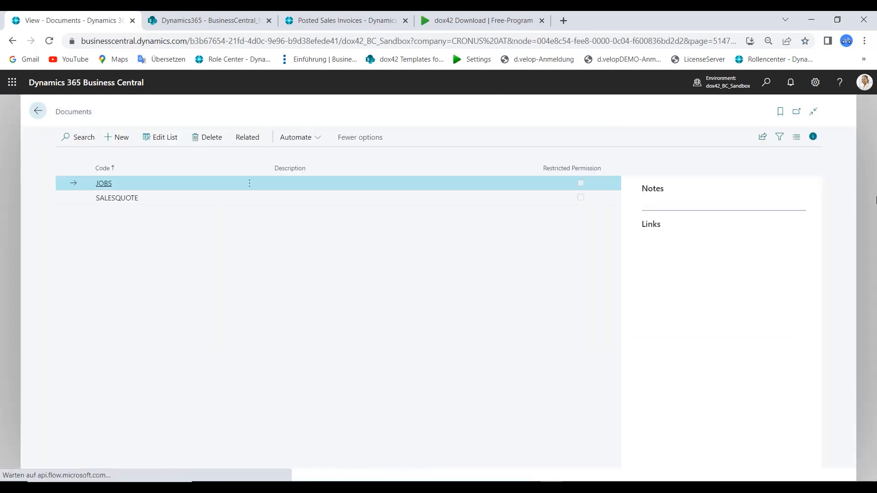
click(122, 139)
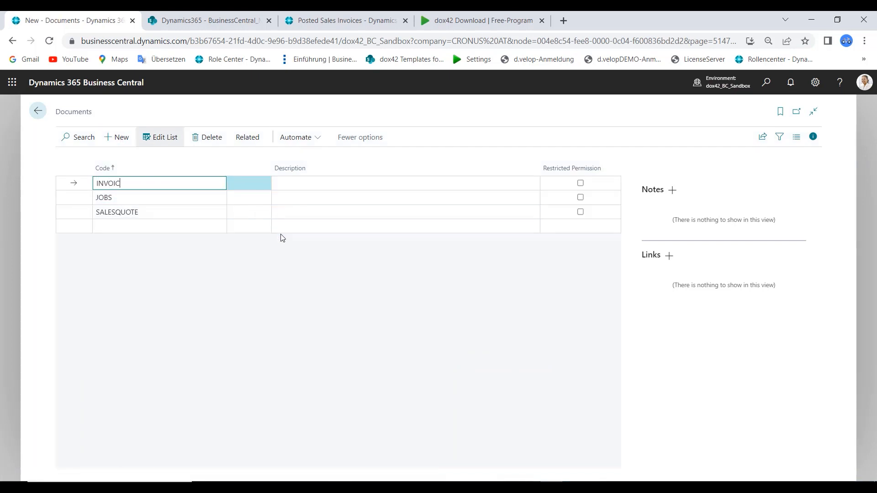
click(280, 236)
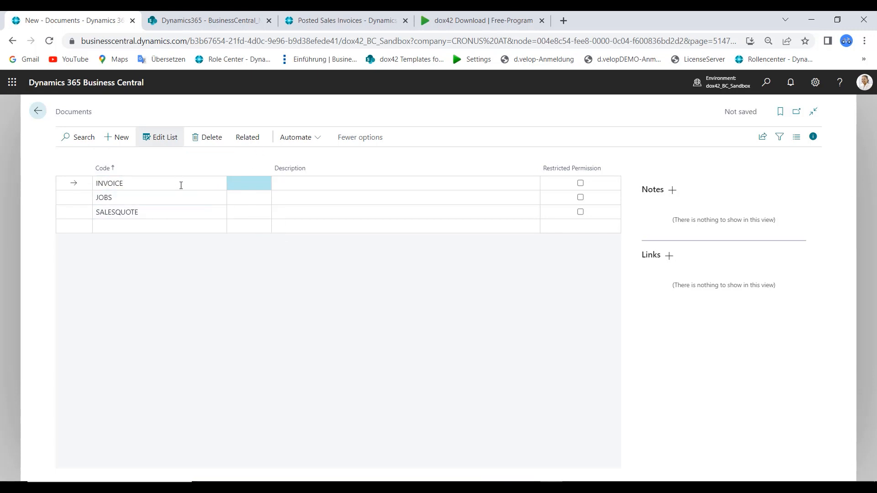
Assign the PREVIEW output configuration to the INVOICE document and return to the role center
click(250, 142)
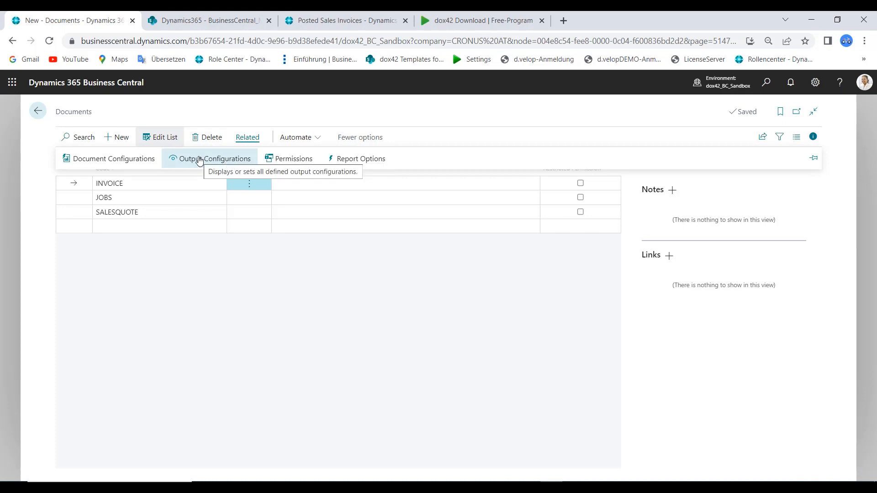
click(199, 159)
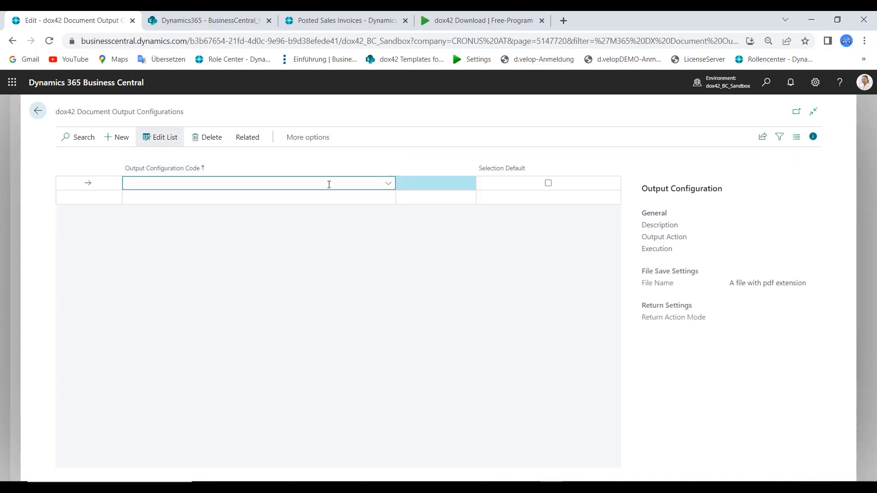
click(388, 185)
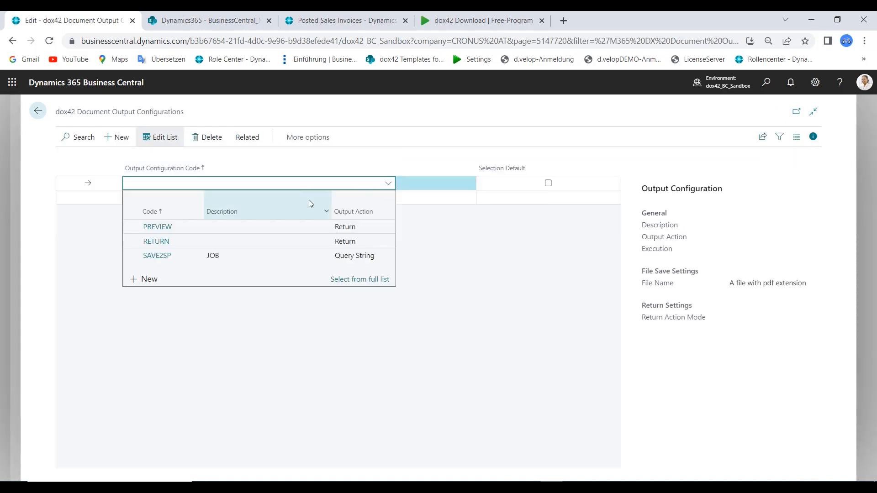
click(182, 228)
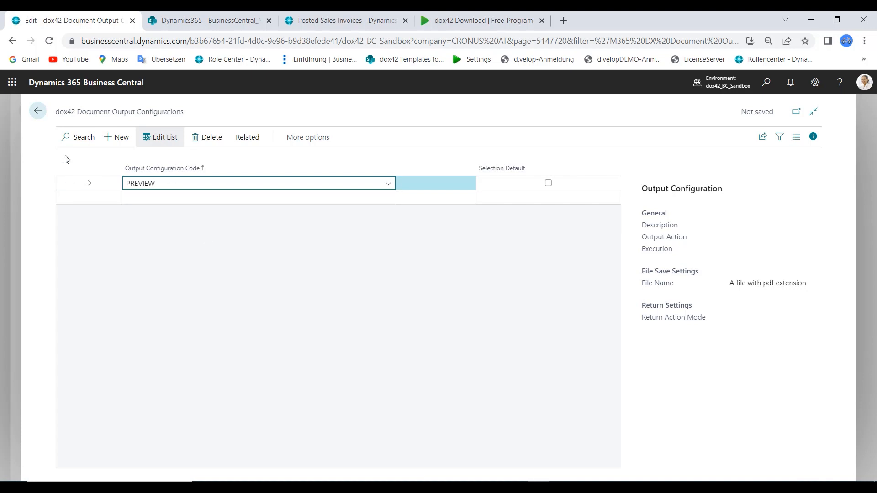
click(38, 112)
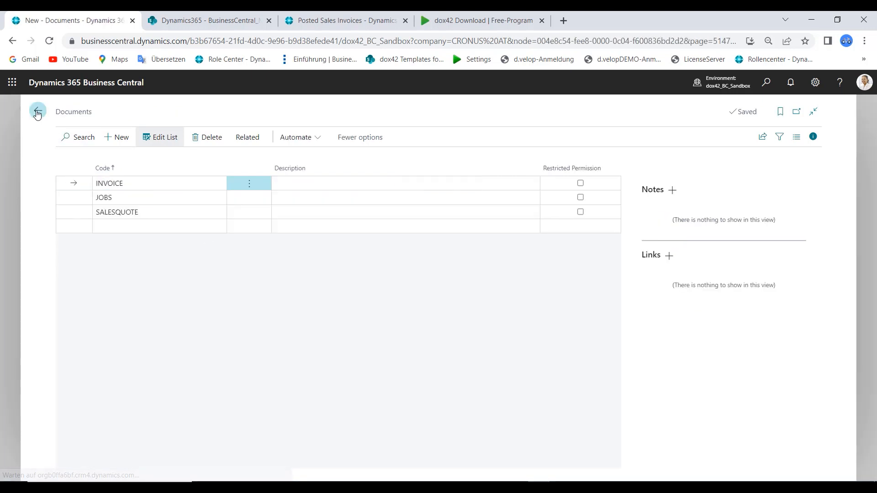
click(39, 112)
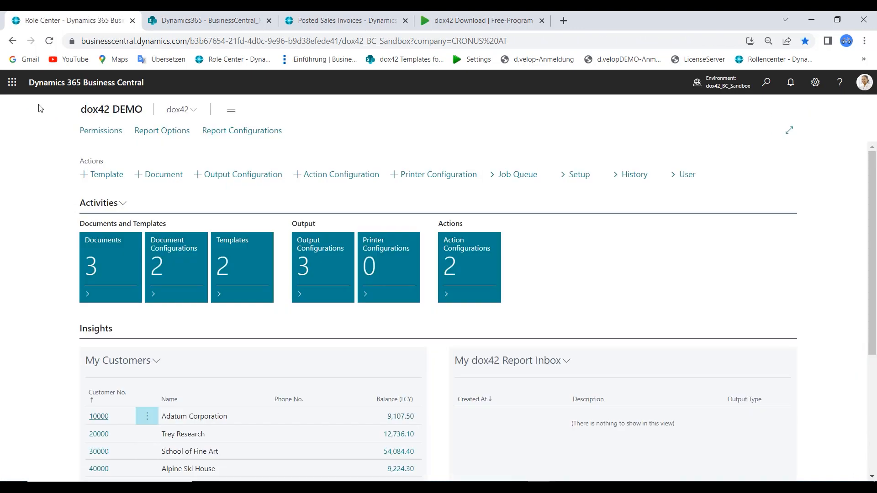
Add a new template with code INVOICE and paste the Invoice.docx SharePoint path as its server path
click(238, 267)
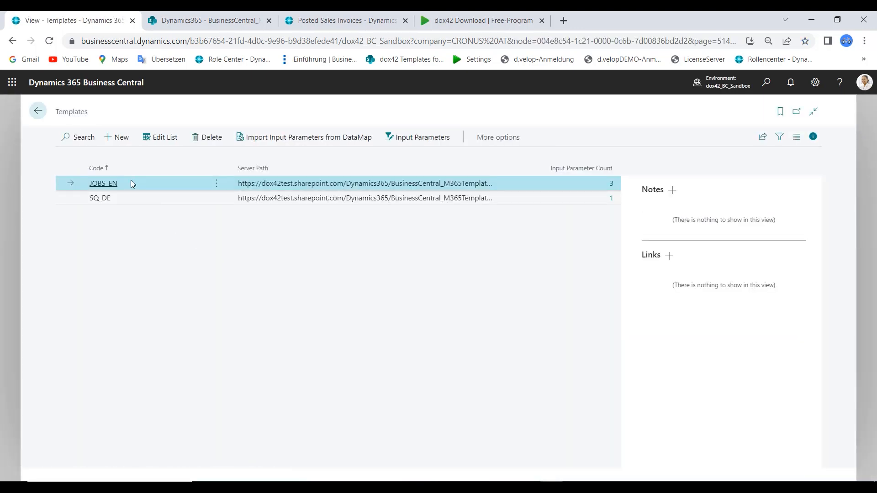
click(114, 139)
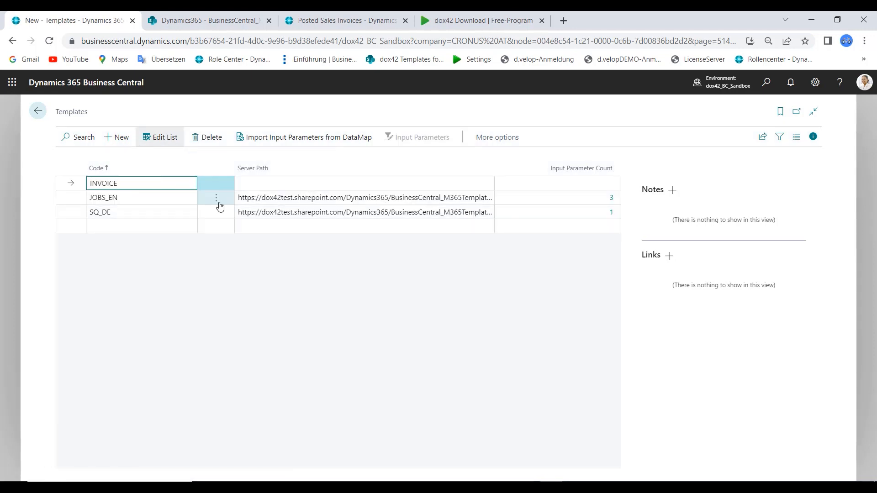
click(269, 184)
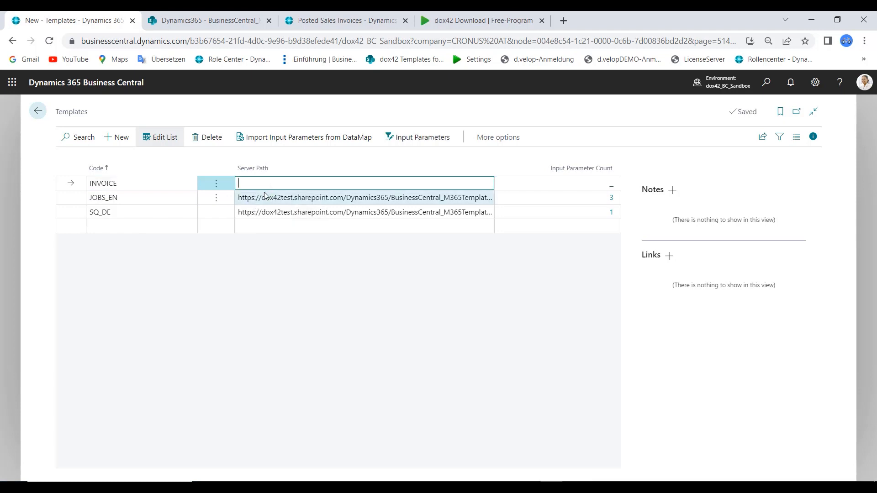
text(https://dox42test.sharepoint.com/Dynamics365/BusinessCentral_M365Templates/Invoice.docx)
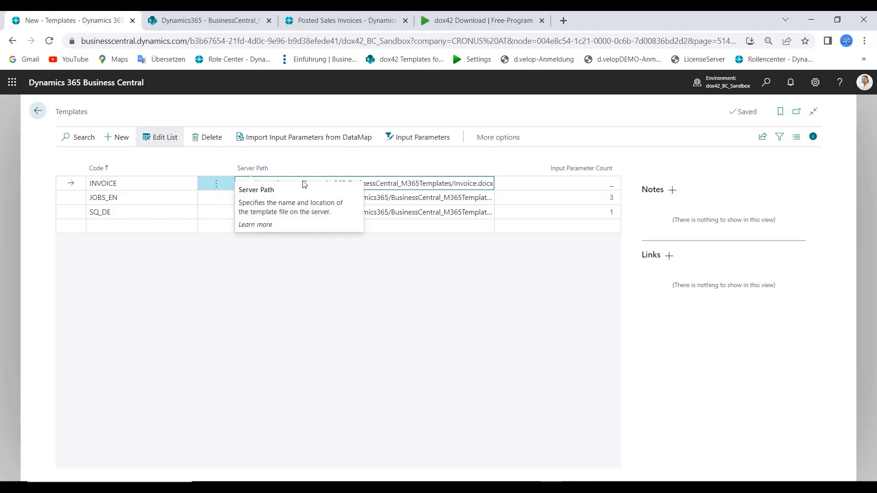
Import the INVOICE template's input parameters from the DataMap file Invoice.dm
click(313, 150)
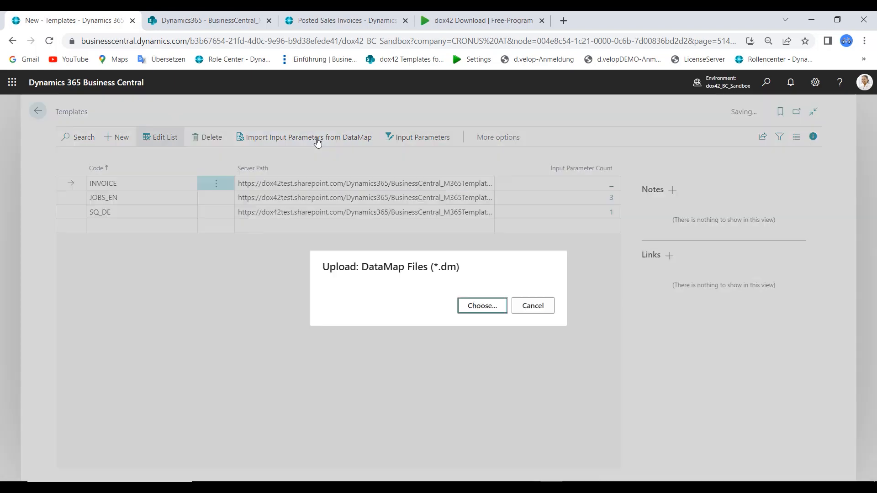
click(462, 301)
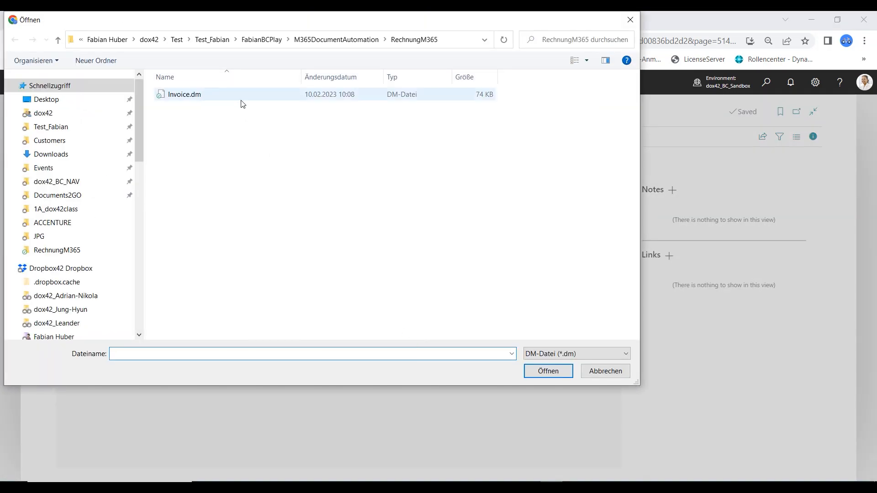
click(217, 96)
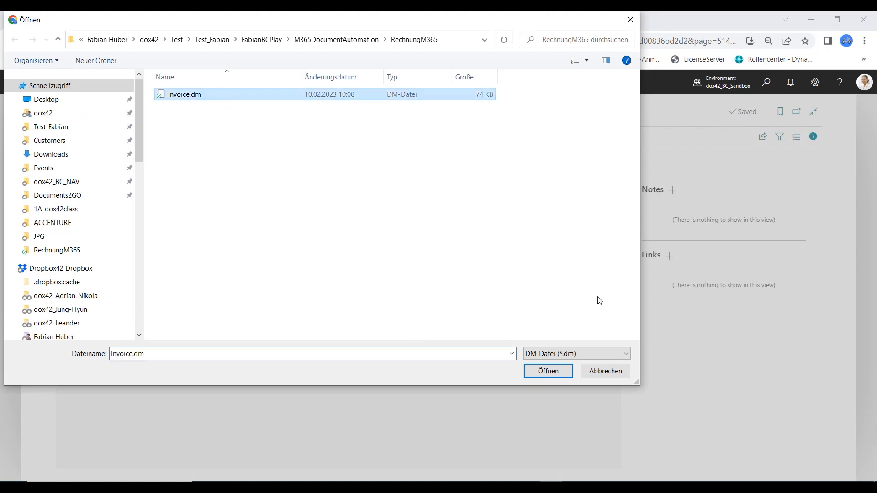
click(566, 371)
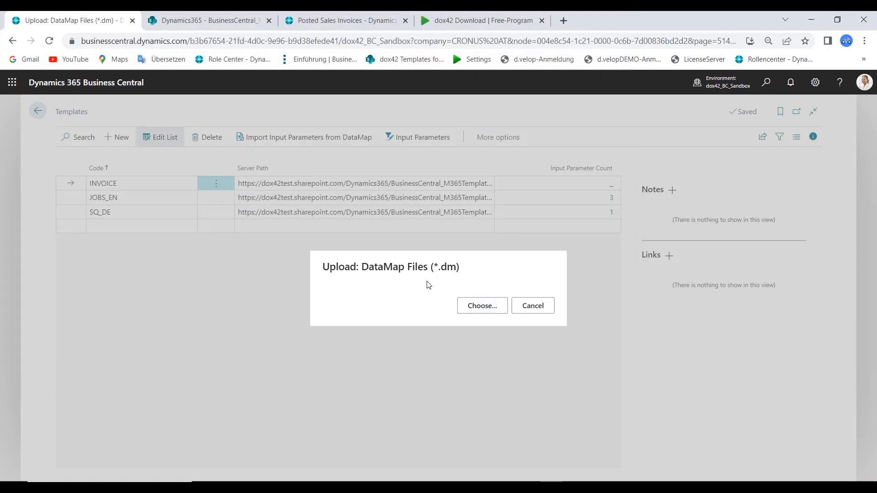
click(527, 309)
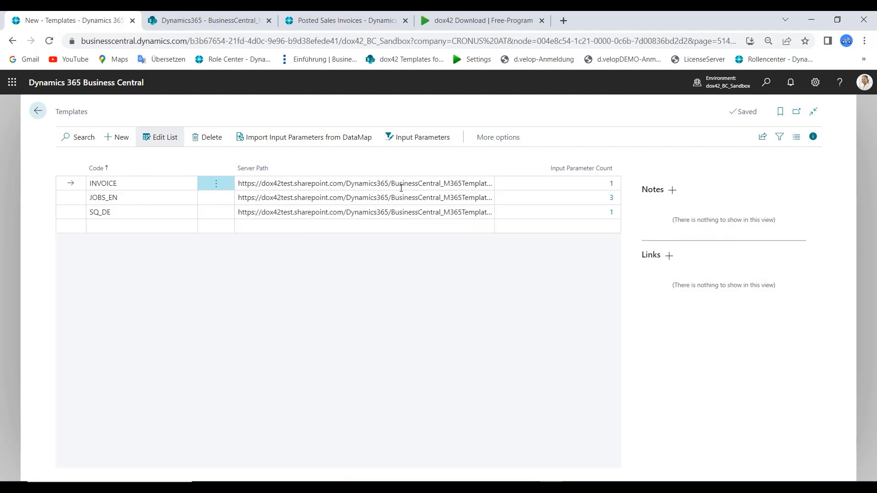
Open the INVOICE template's input parameters and set InvoiceNo's data type to Field Reference
click(422, 139)
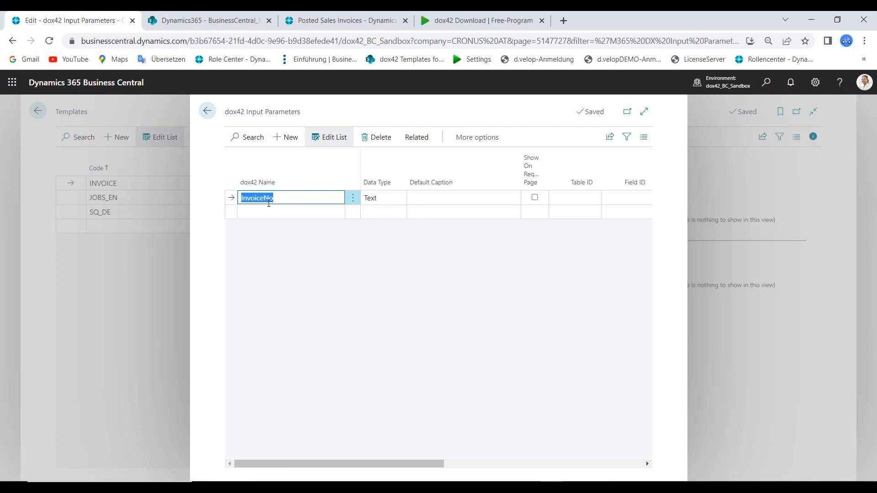
click(404, 204)
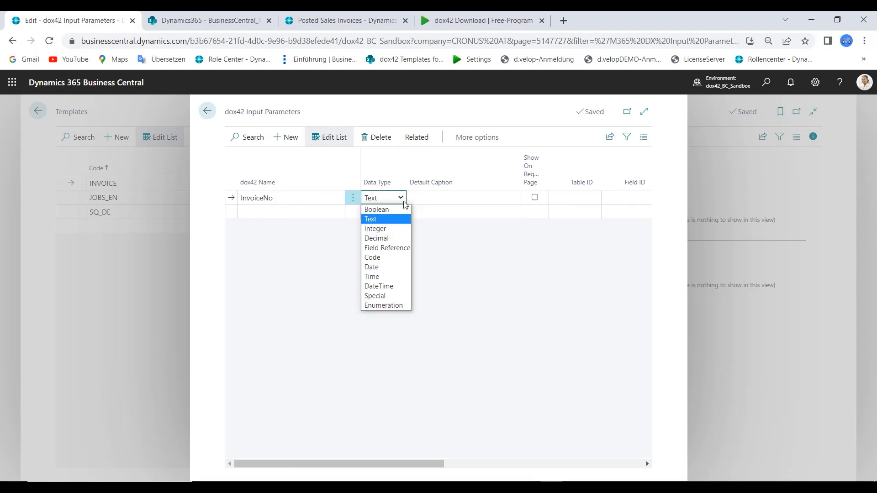
click(388, 248)
click(491, 312)
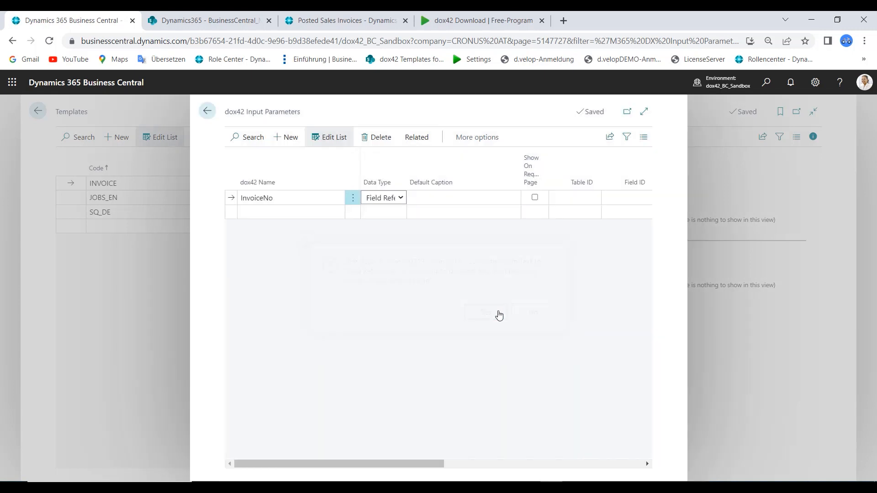
Search the objects for invoice and set the InvoiceNo parameter's table to 112 Sales Invoice Header
click(571, 198)
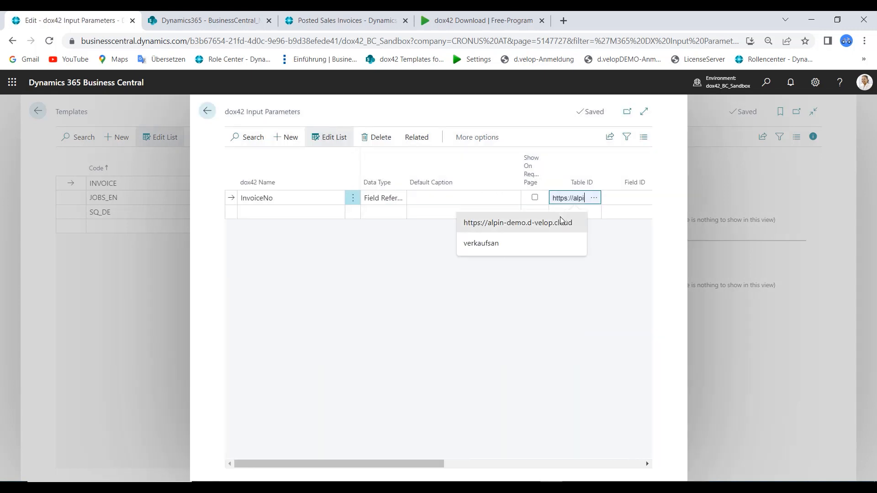
click(594, 197)
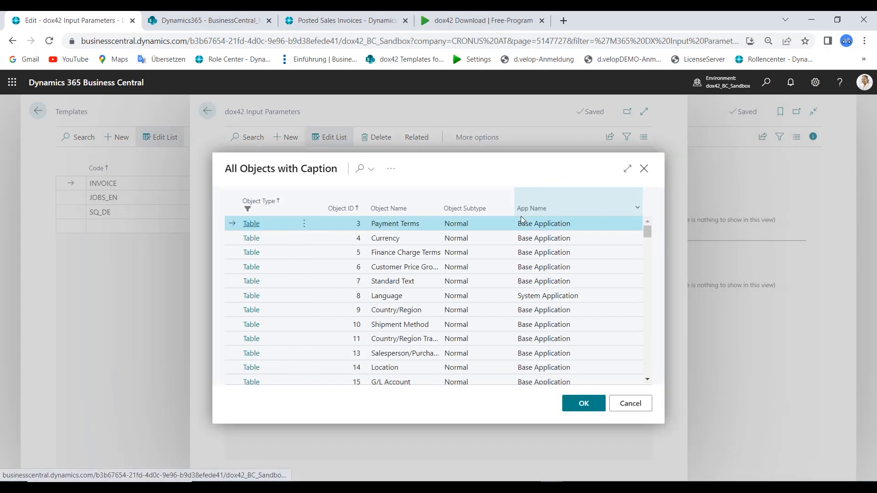
click(360, 168)
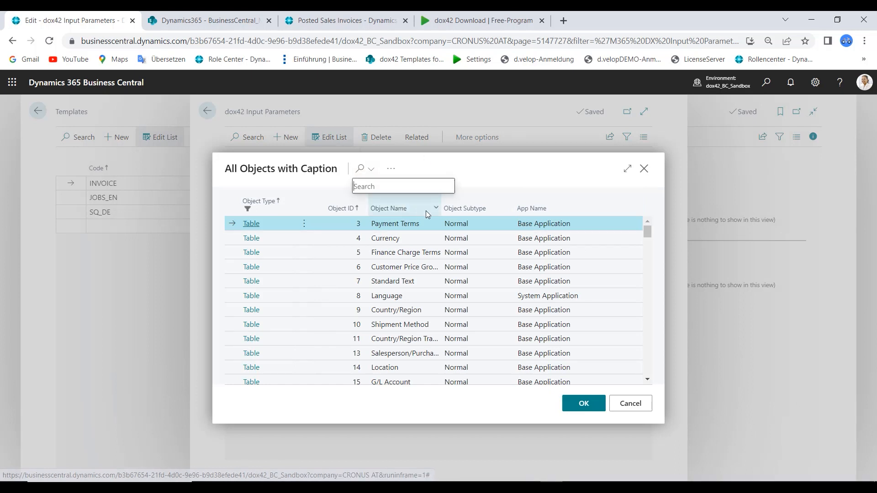
text(invoice)
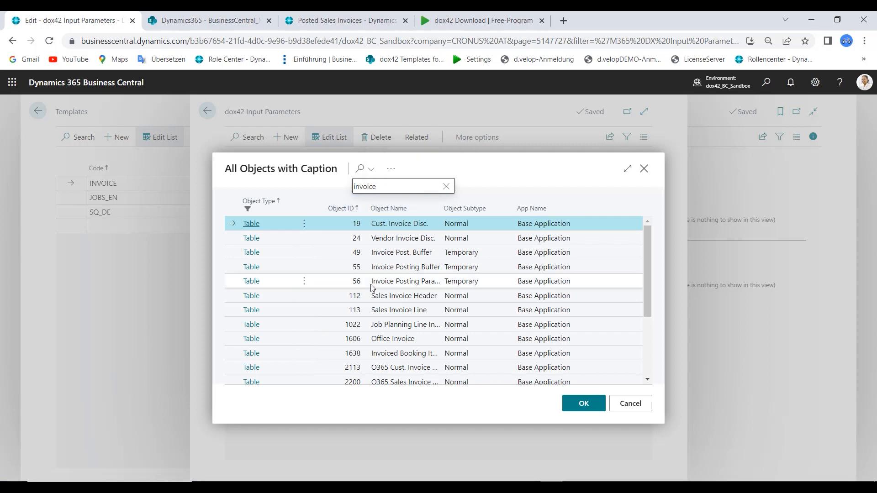
click(344, 298)
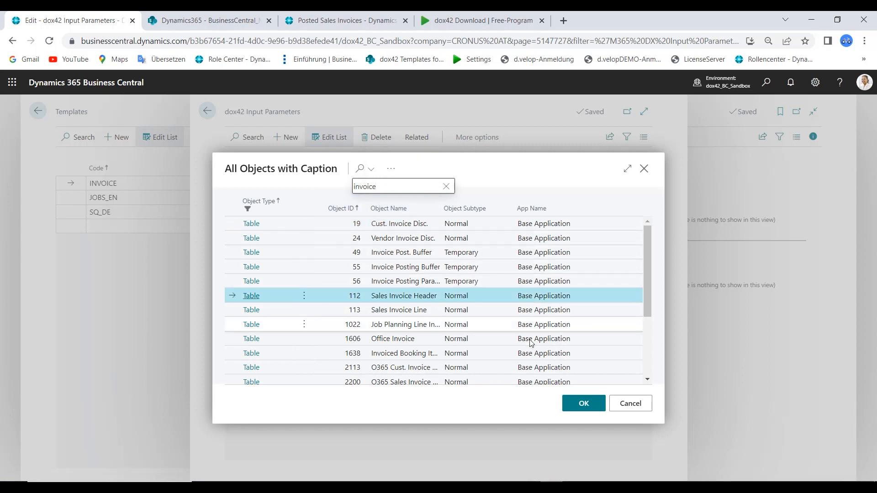
click(596, 405)
Set the InvoiceNo parameter's field to 3 No. and return to the role center
click(630, 199)
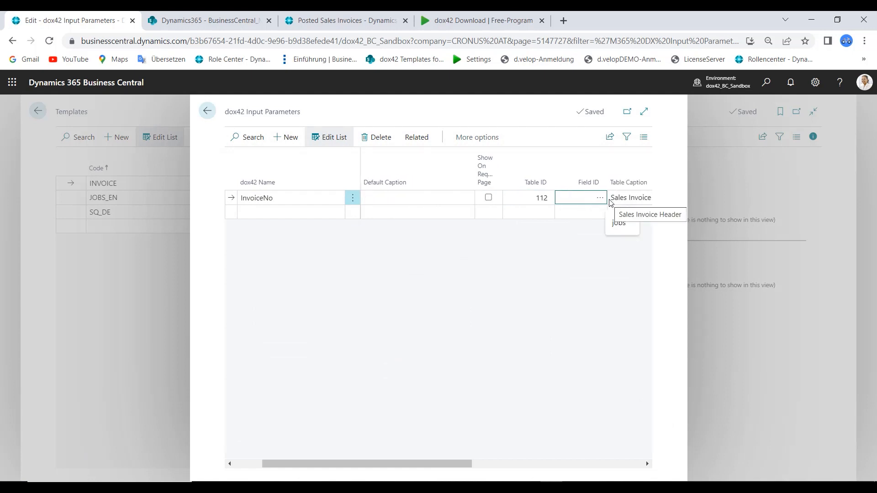
click(601, 199)
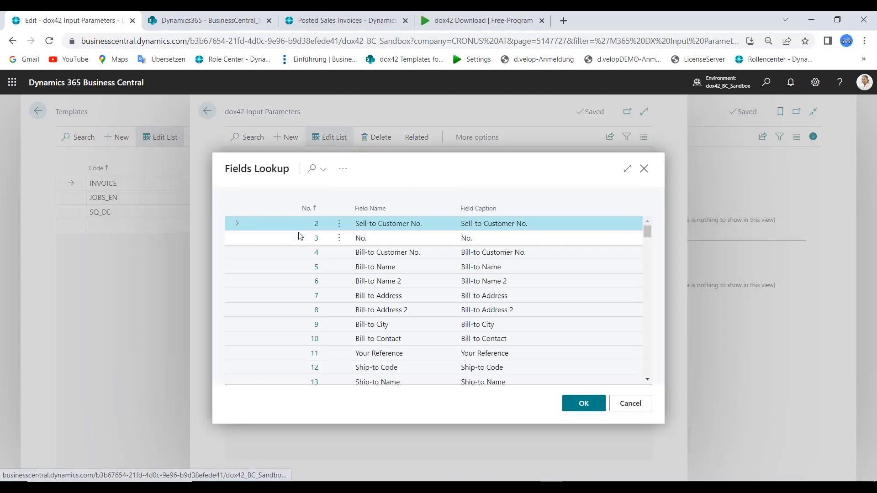
click(329, 238)
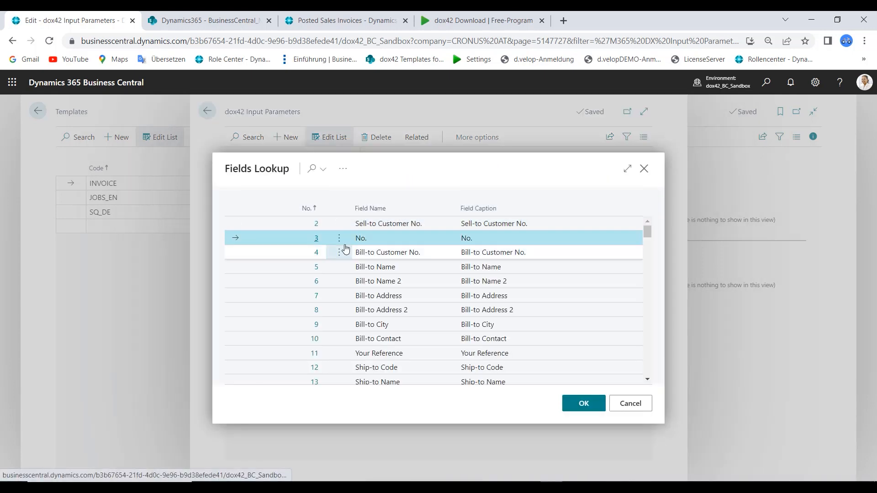
click(585, 403)
drag(448, 470, 381, 471)
click(207, 113)
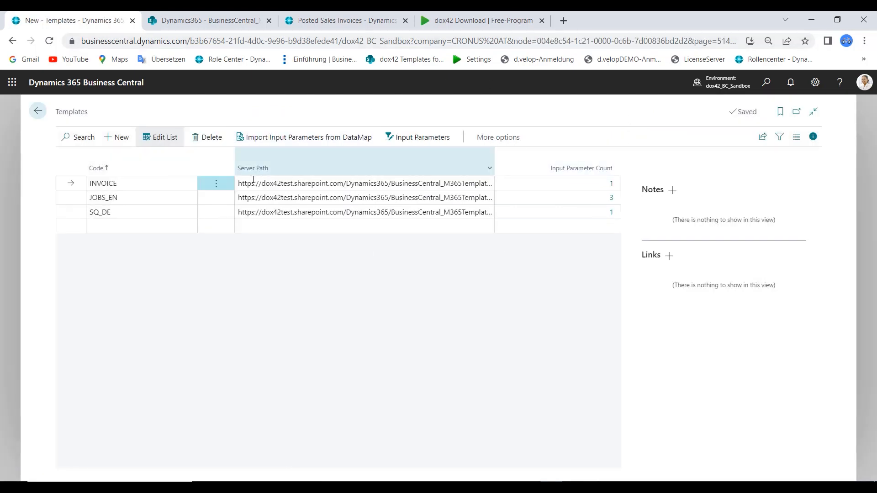
click(38, 112)
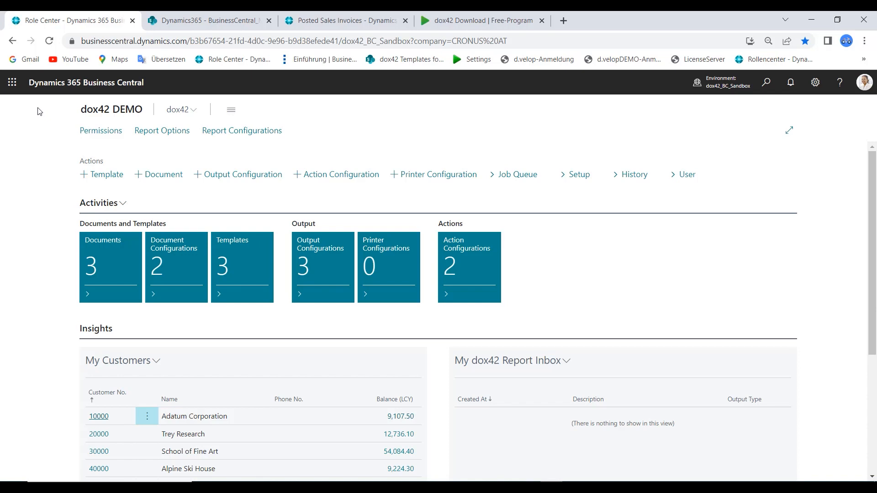
Create a document configuration with document code INVOICE and template code INVOICE, then return to the role center
click(189, 249)
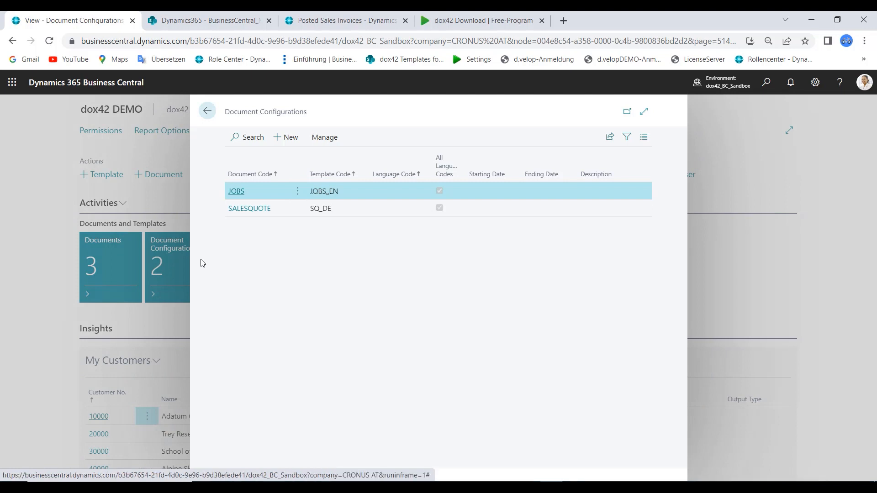
click(290, 137)
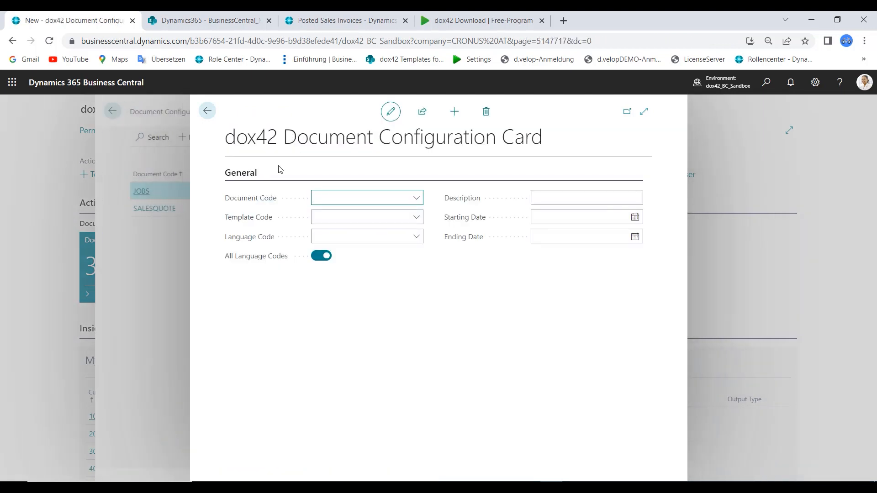
click(394, 196)
click(366, 242)
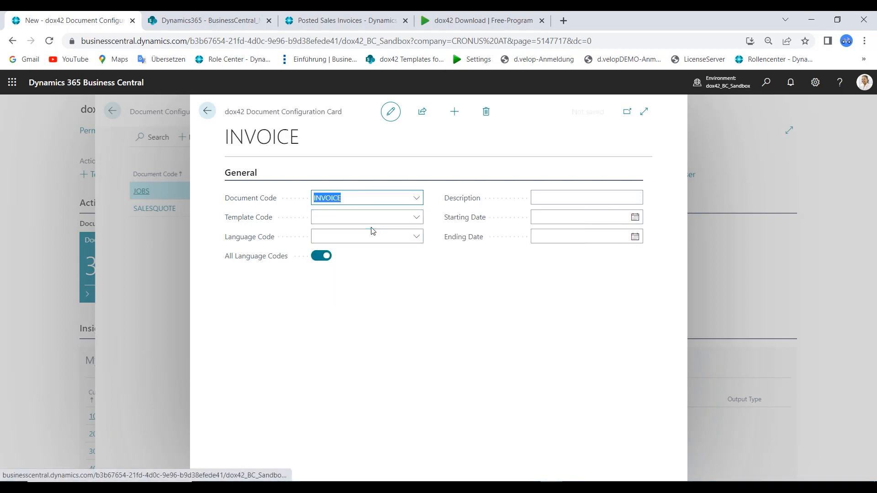
click(371, 221)
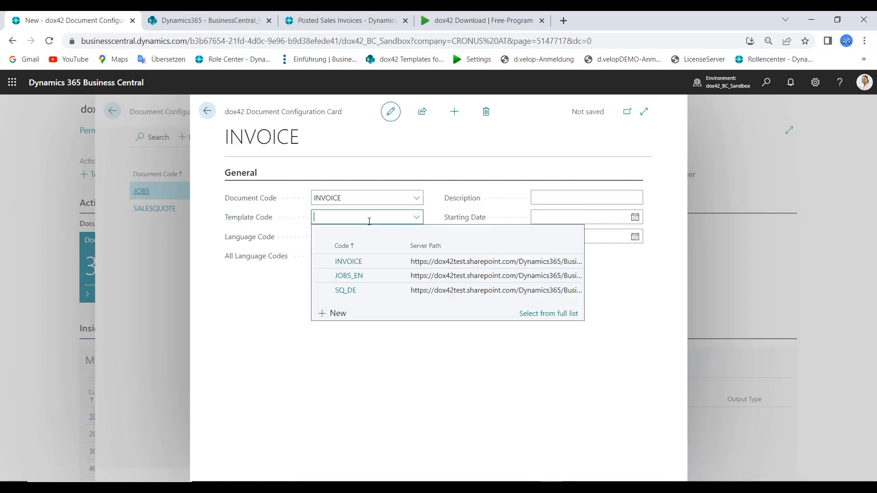
click(374, 261)
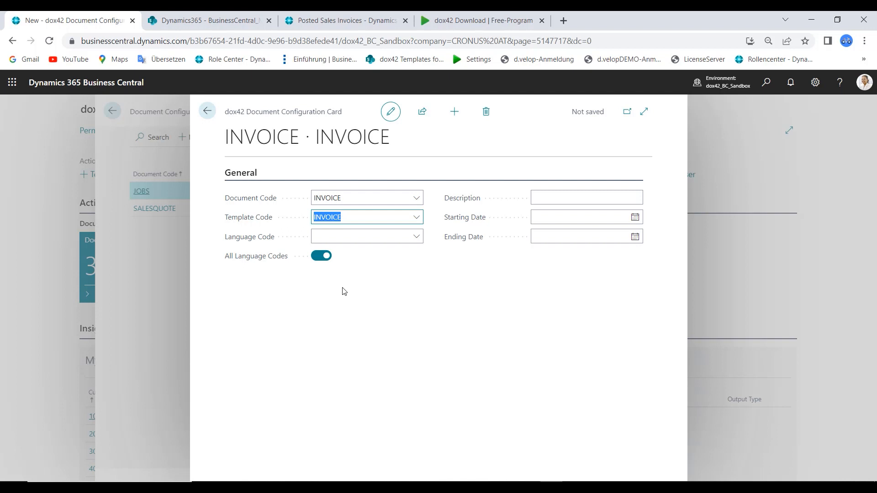
click(385, 236)
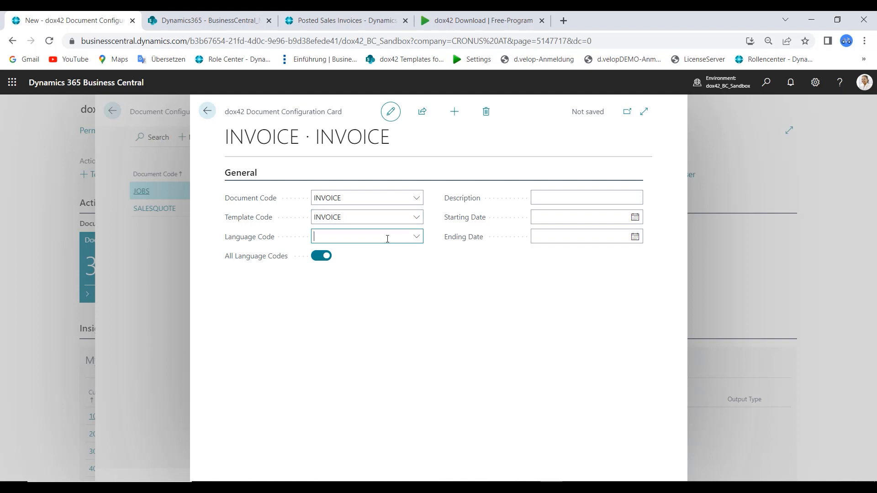
click(294, 297)
click(207, 114)
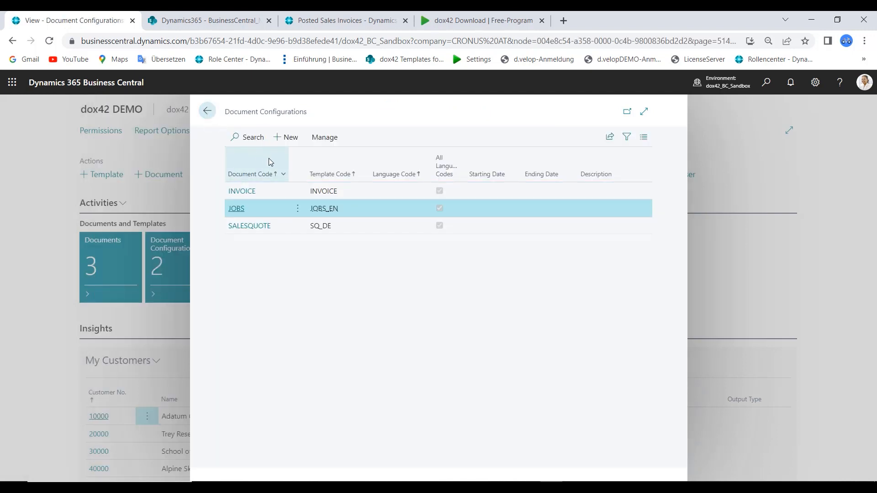
click(208, 113)
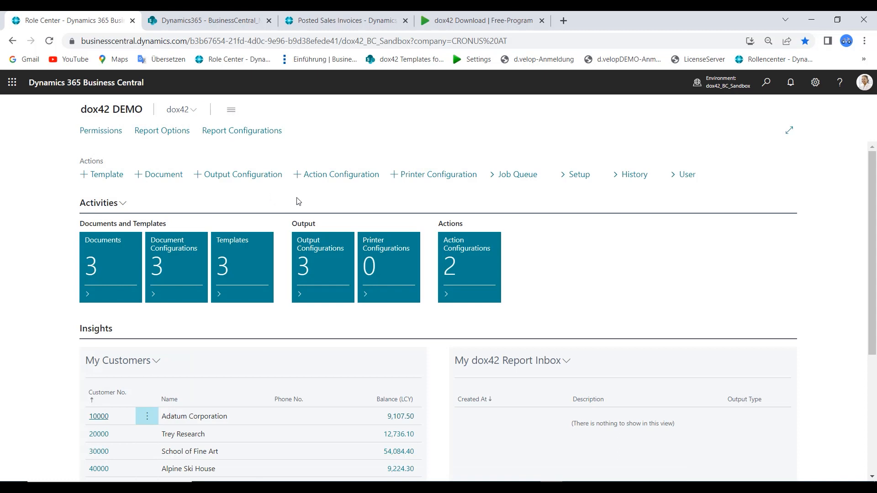
Add a report option INVOICE_PDF with document code INVOICE and return to the role center
click(168, 131)
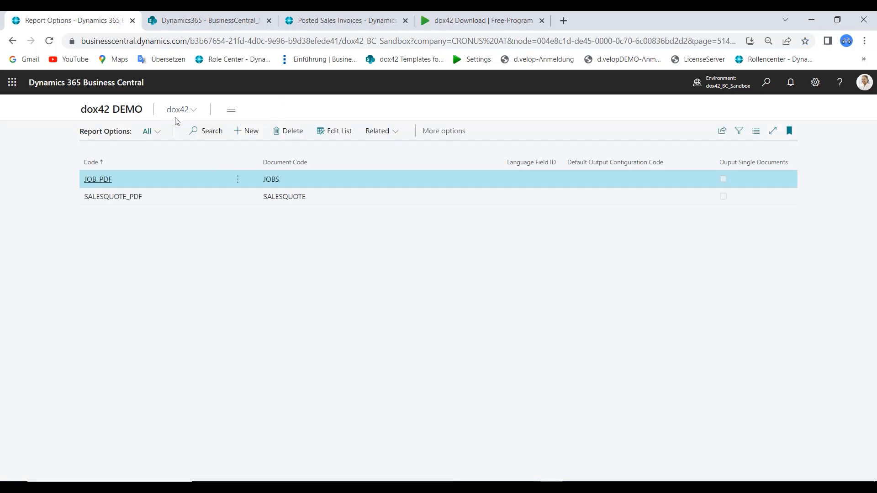
click(247, 132)
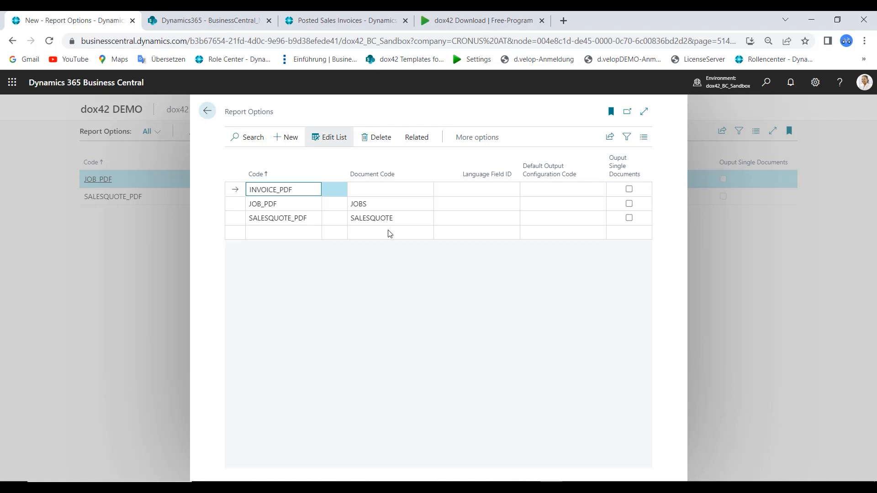
click(390, 190)
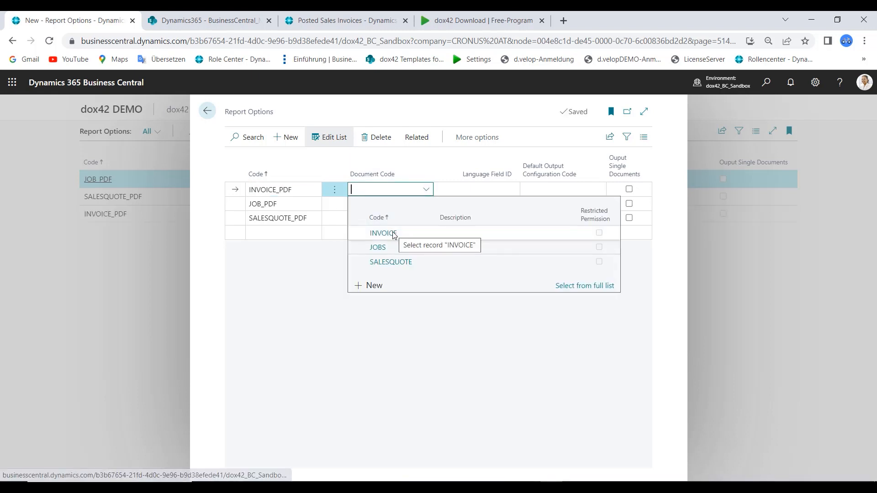
click(392, 232)
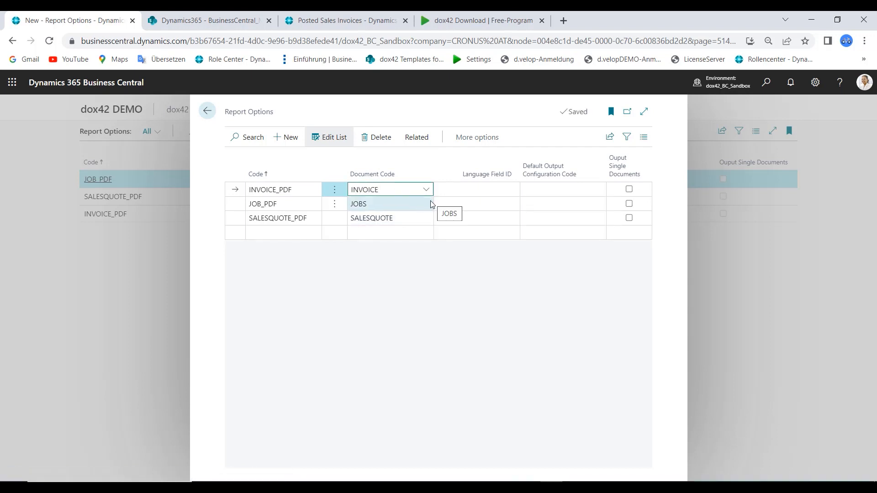
click(533, 333)
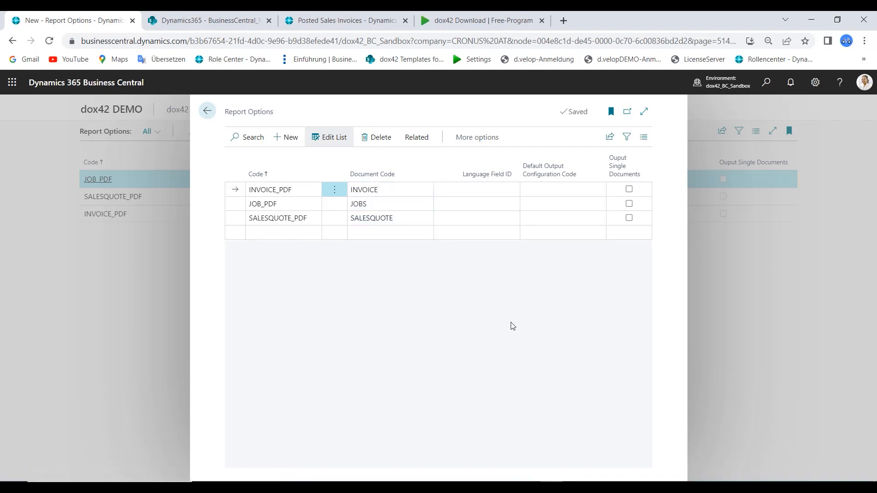
click(209, 113)
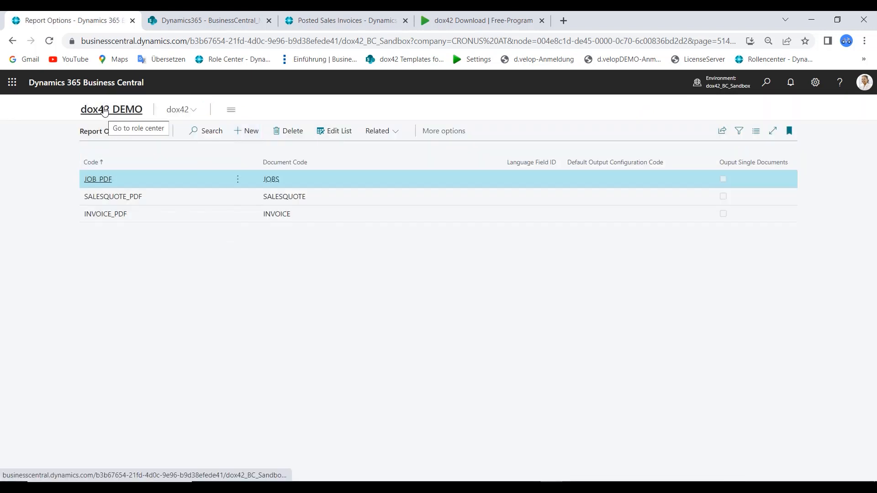
click(104, 111)
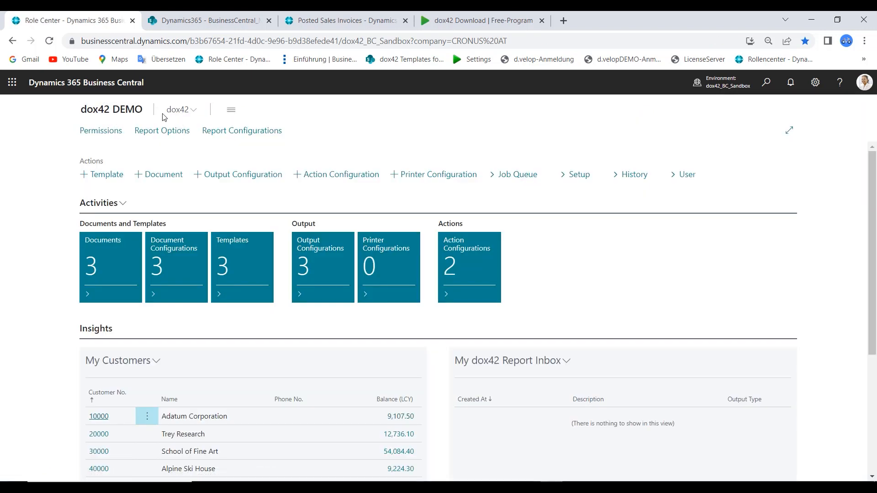
Create report configuration INVOICE with Replace PDF Generation and Replace Print enabled and report option INVOICE_PDF, then return to the role center
click(229, 133)
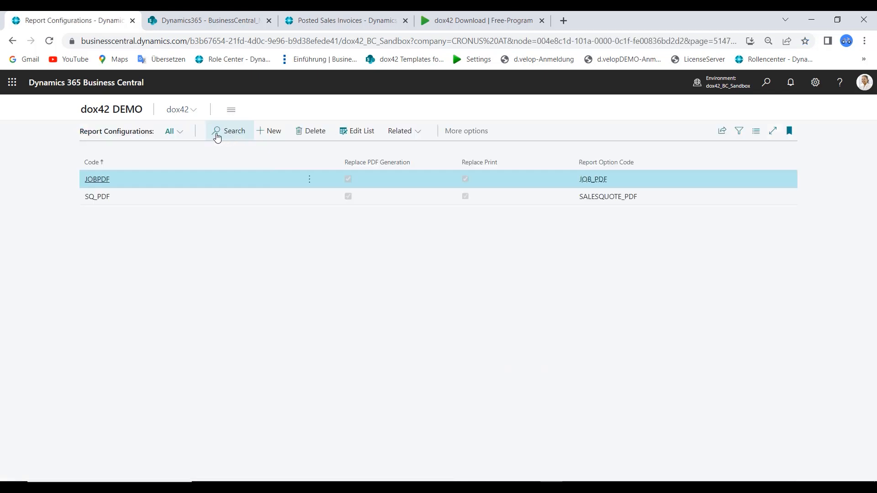
click(279, 133)
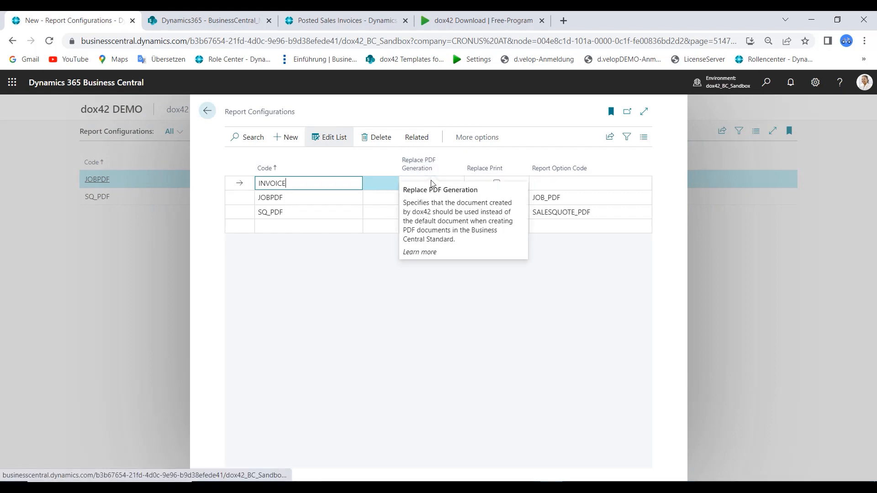
click(496, 183)
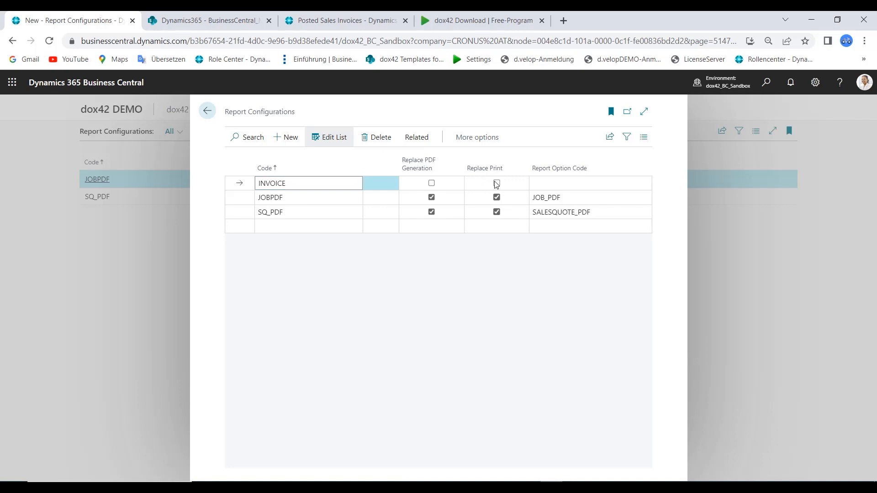
click(431, 183)
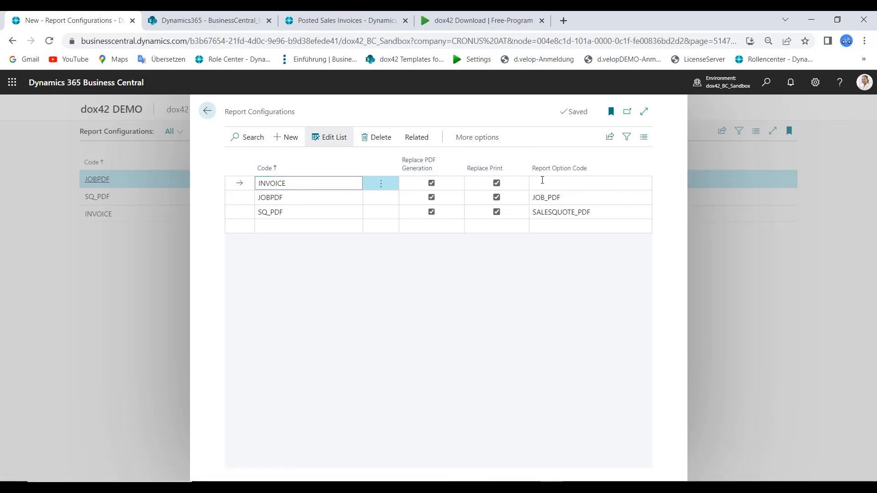
click(602, 183)
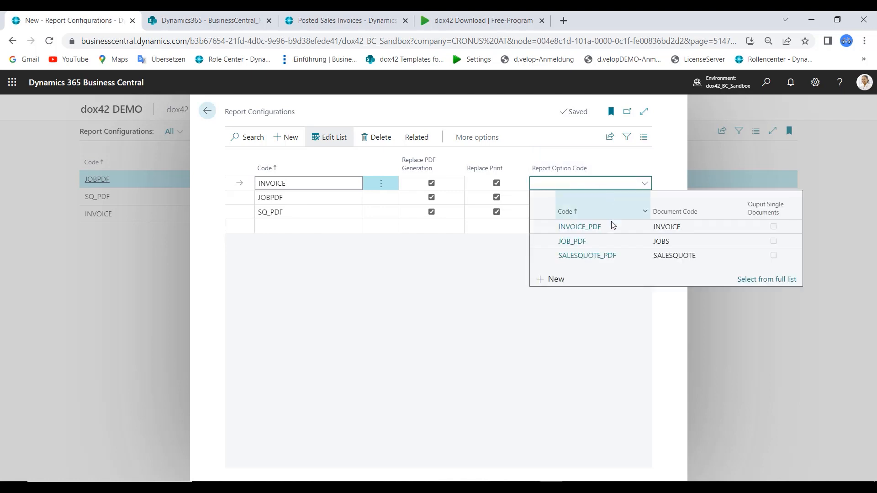
click(577, 228)
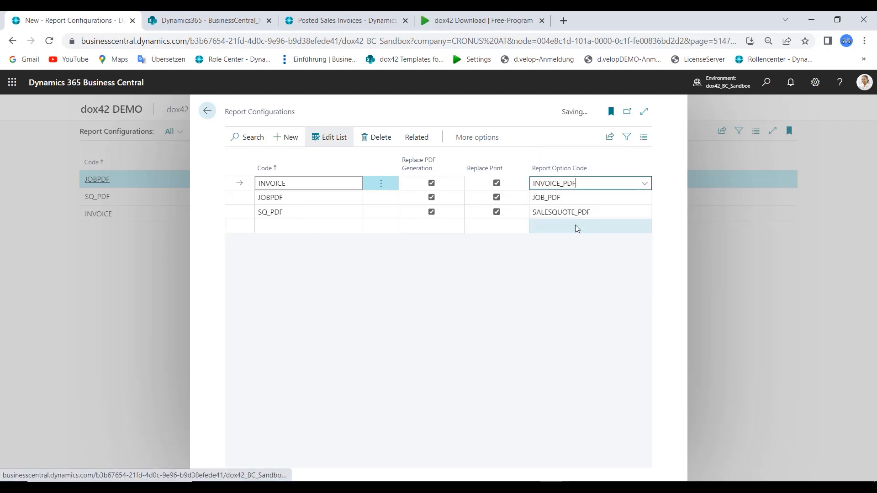
click(207, 111)
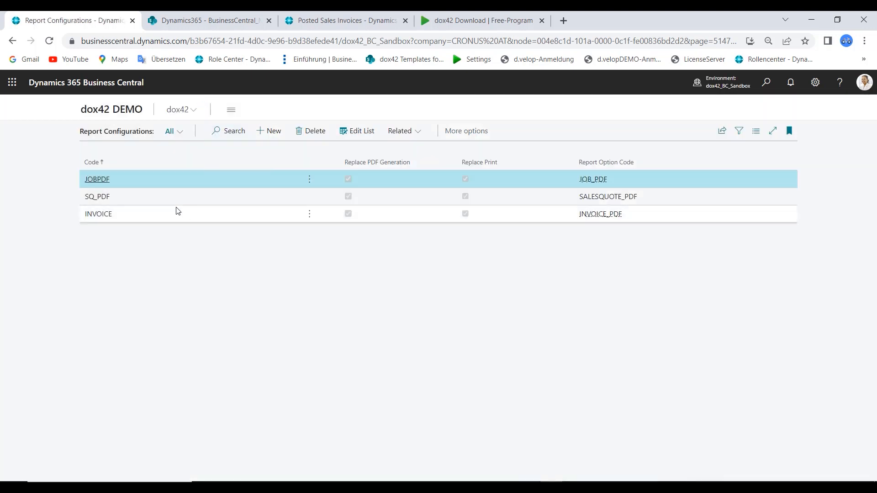
click(115, 108)
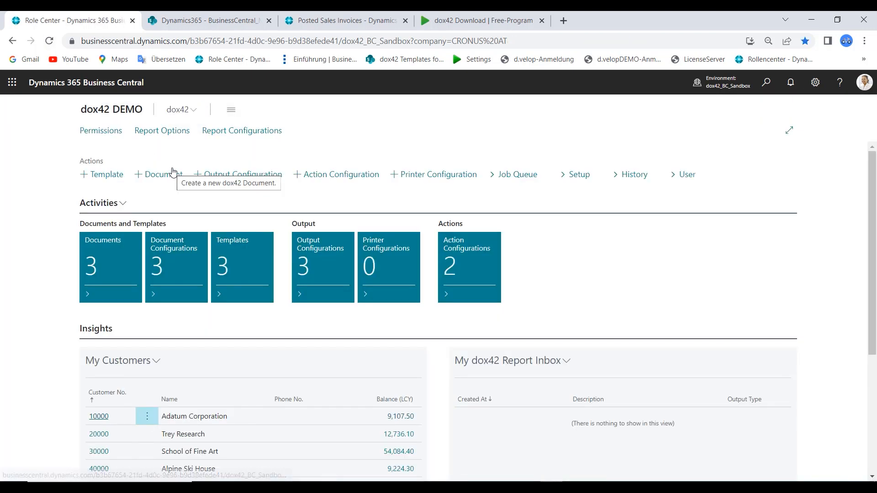
In the sales report selection for Invoice usage, set the dox42 Report Configuration to INVOICE and go back
click(566, 176)
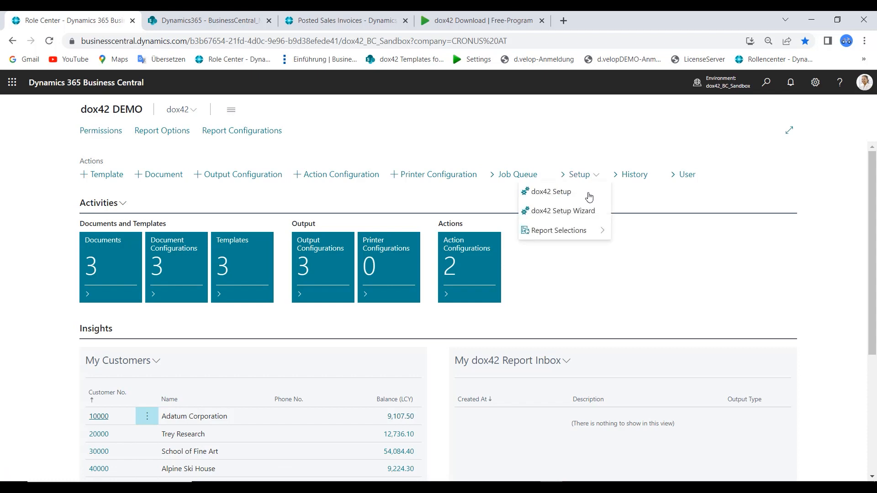
mouse_move(553, 229)
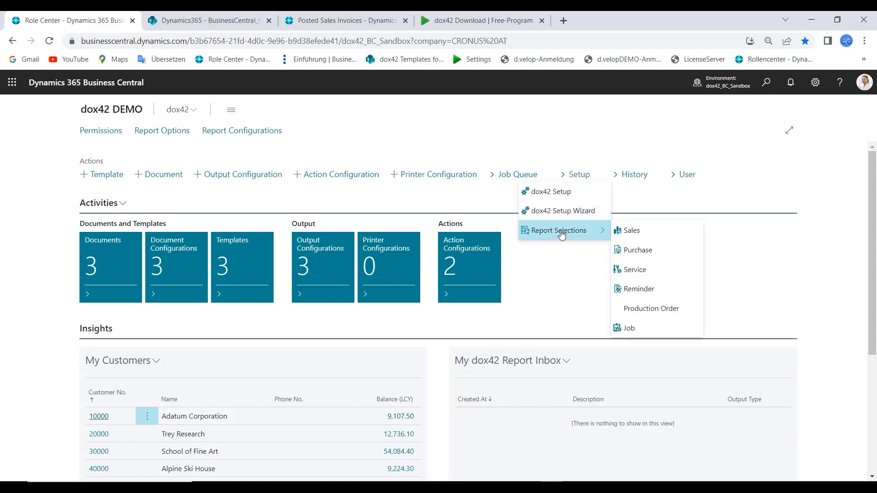
click(631, 231)
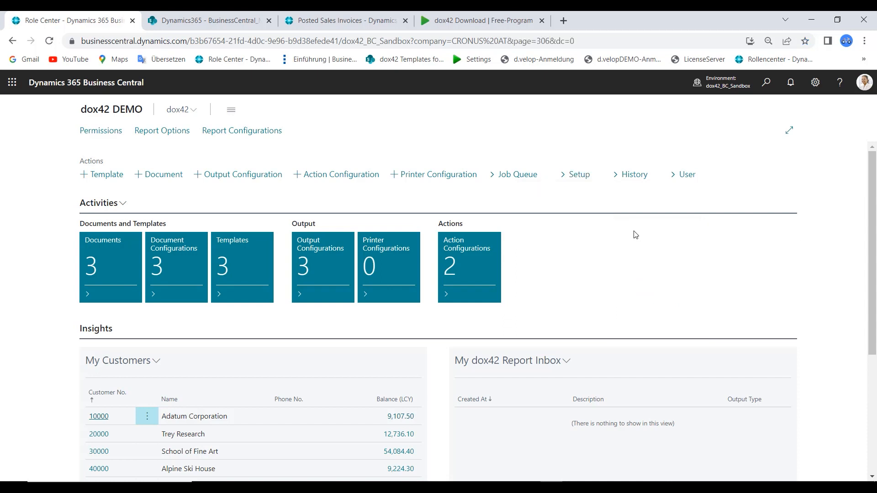
click(483, 146)
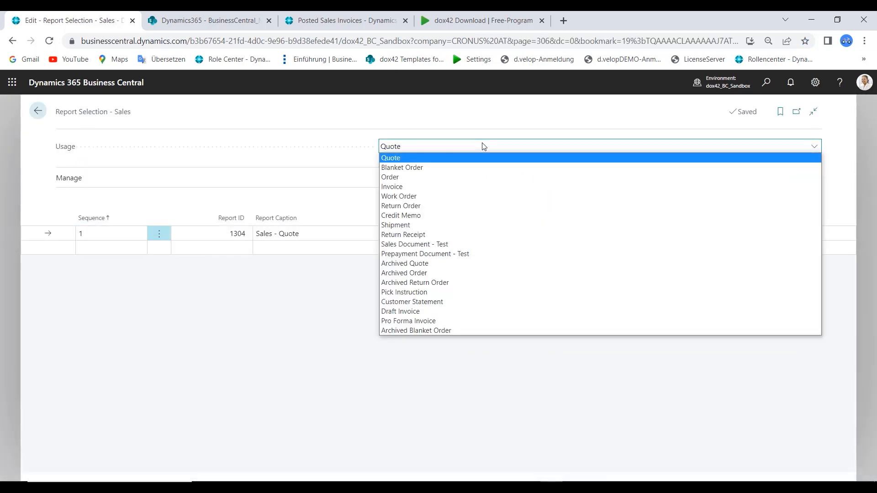
click(432, 185)
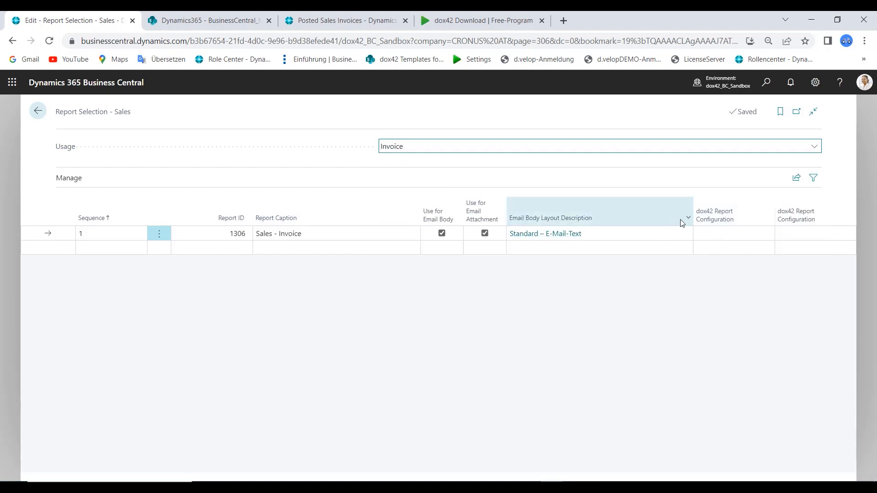
click(709, 237)
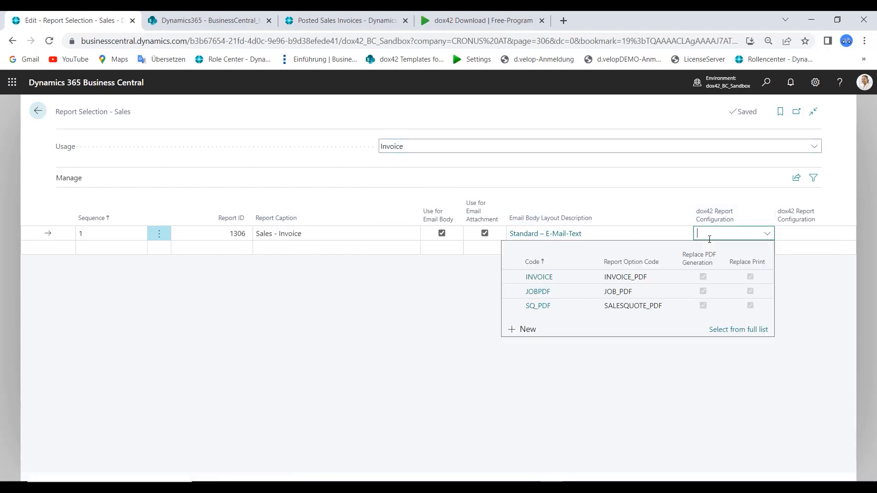
click(551, 274)
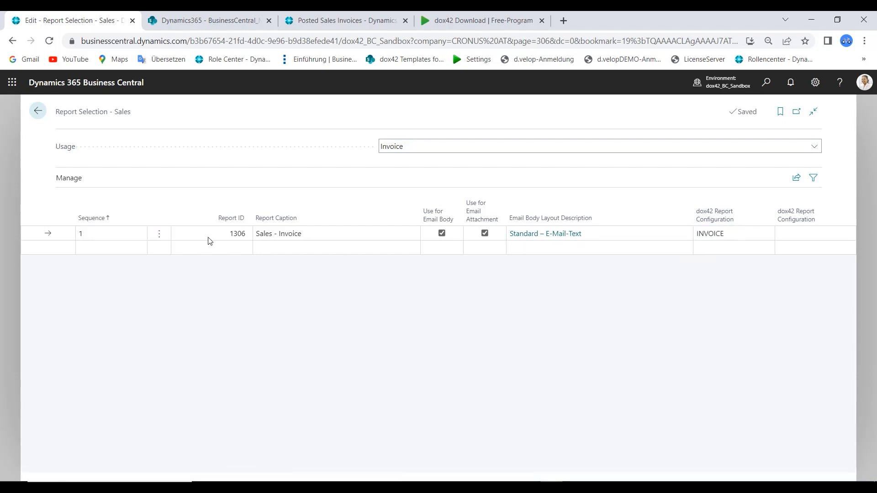
click(38, 111)
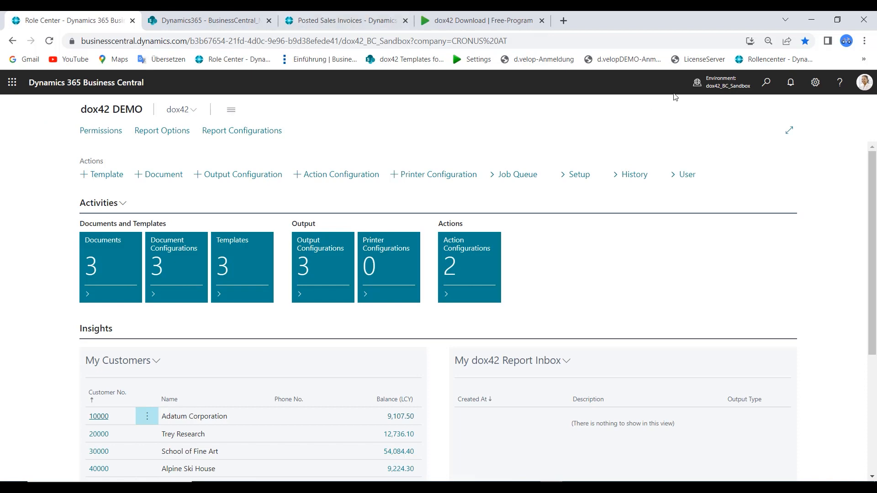
Refresh the Posted Sales Invoices list and print posted invoice 103198
click(347, 23)
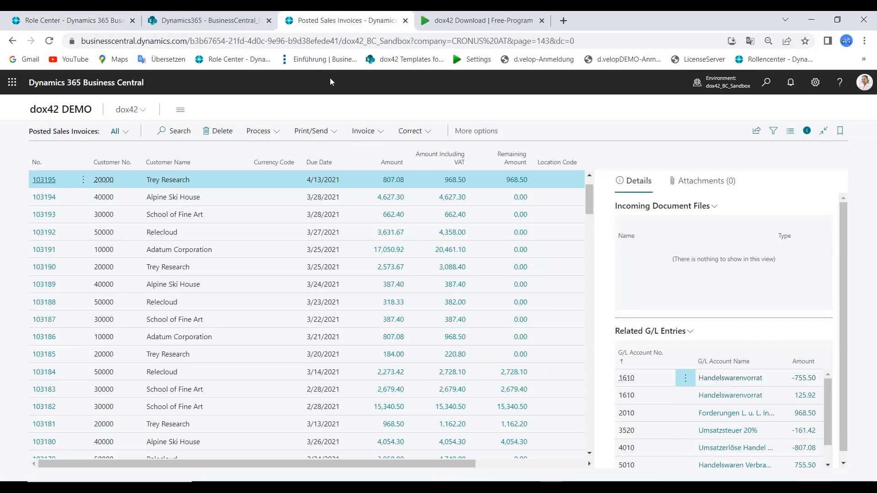
click(49, 41)
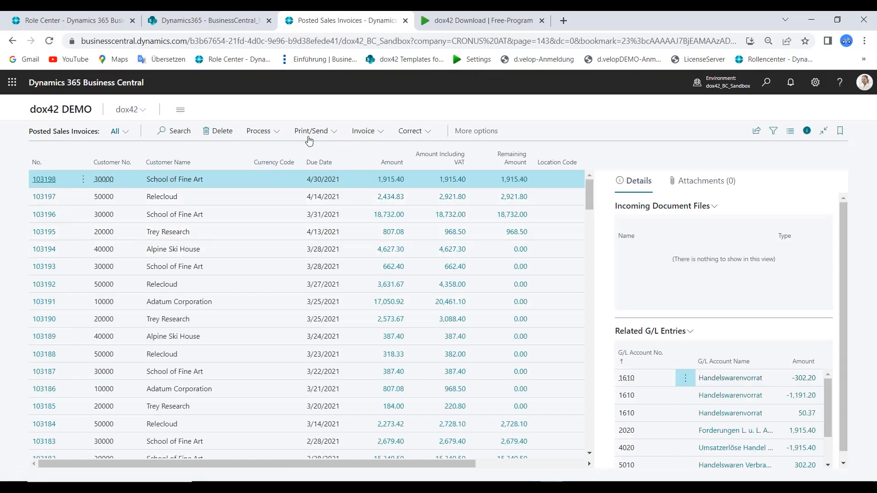
click(304, 132)
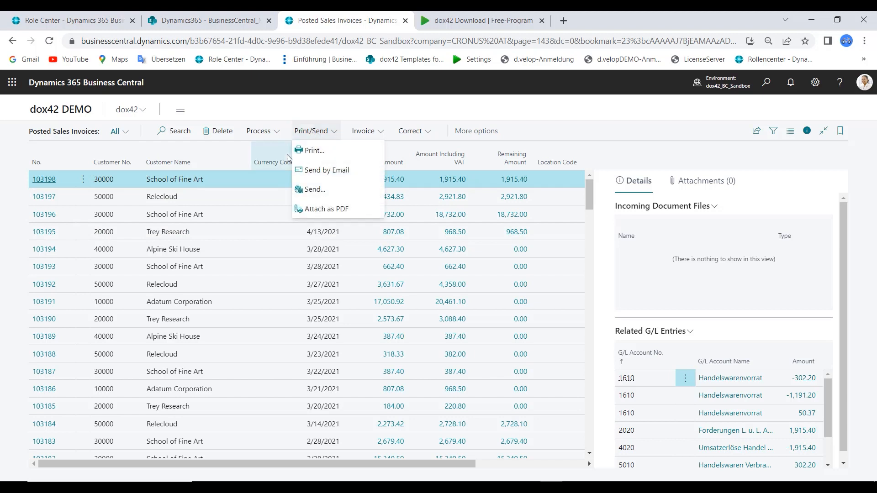
click(328, 152)
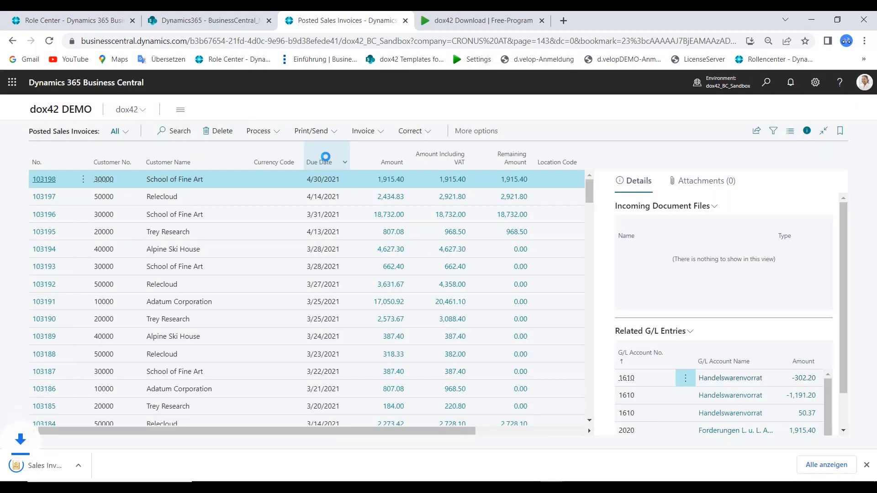
Open the downloaded invoice PDF, review the generated layout, and close it
click(30, 464)
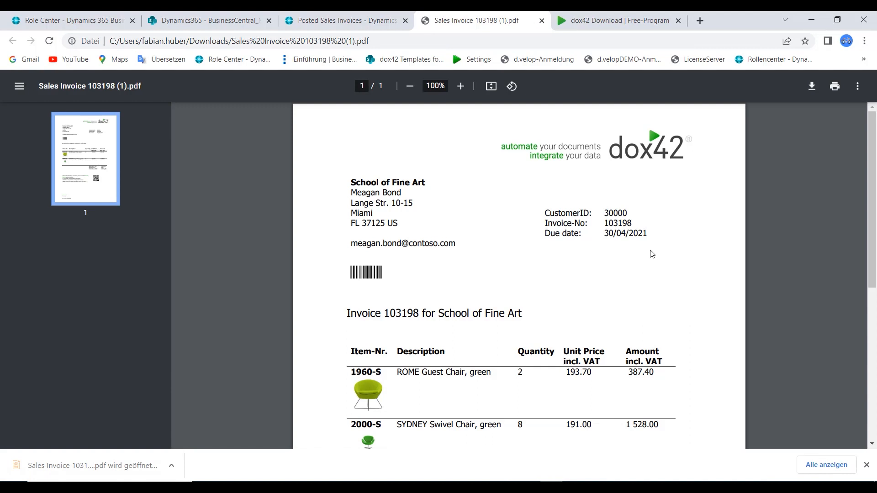
ctrl+scroll(652, 254, down, 3)
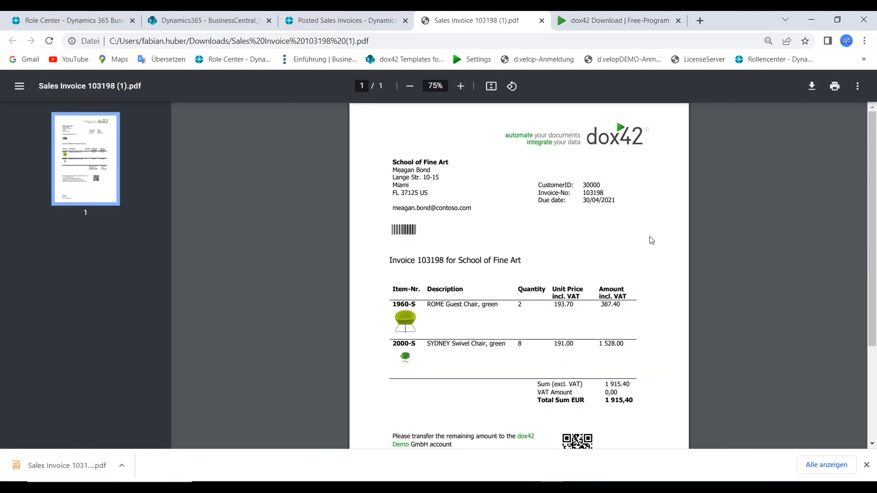
scroll(583, 224, down, 3)
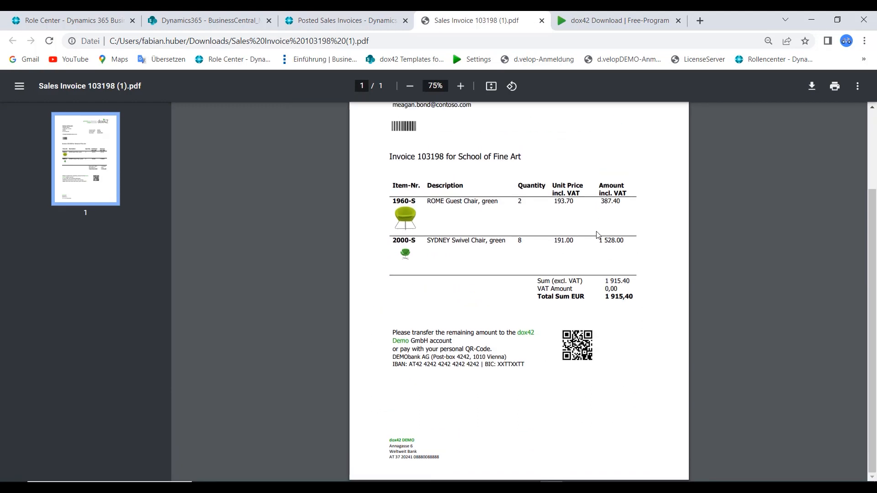
scroll(582, 261, up, 3)
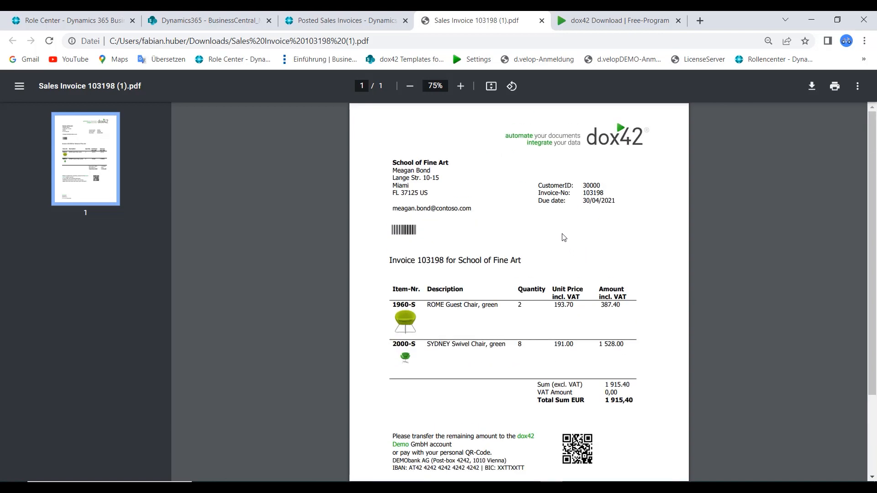
key(ctrl+w)
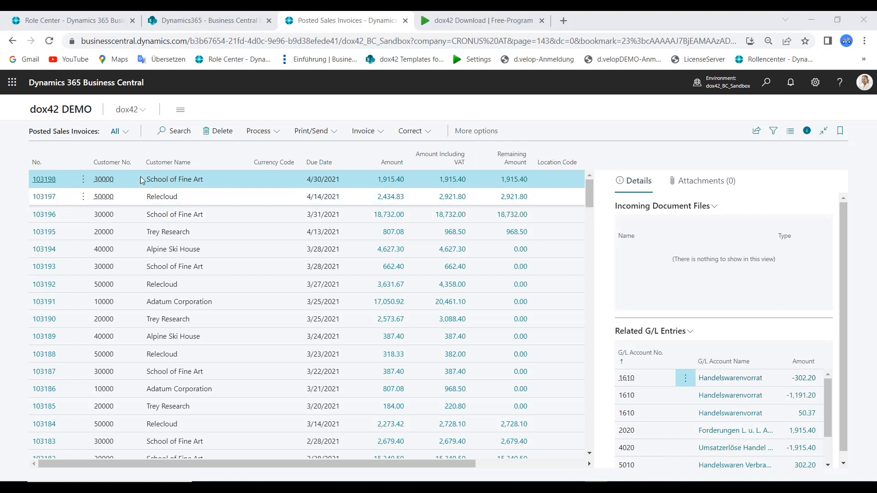
Select posted invoices 103198, 103196 and 103194, then check the Business Central Documents library in SharePoint
ctrl+click(67, 216)
ctrl+click(89, 251)
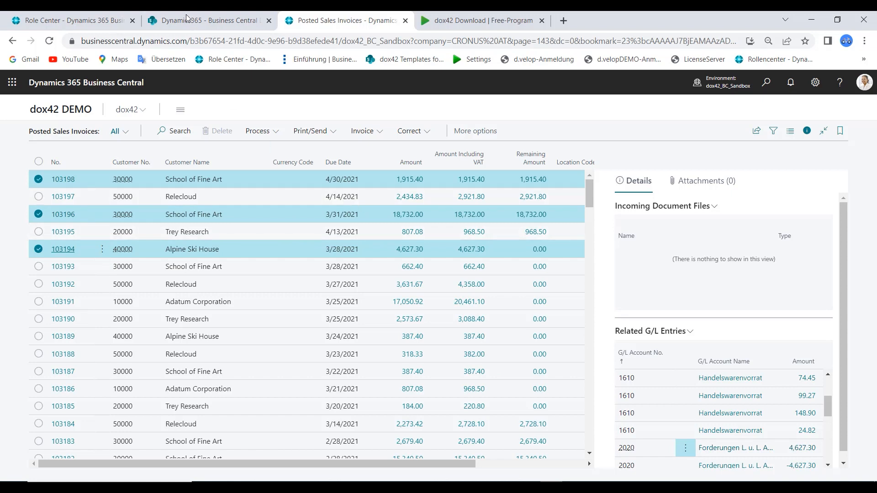
click(208, 23)
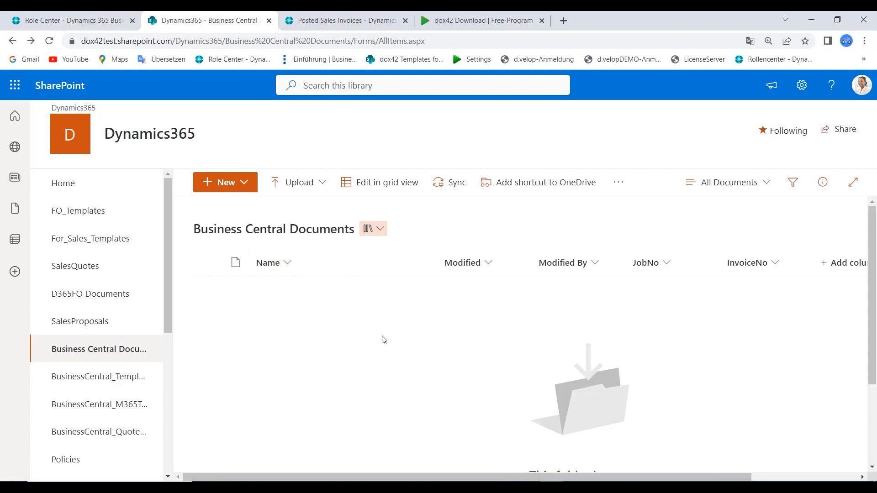
Create a new output configuration with code SAVE2SHAREPOINT and output action Query String
click(502, 21)
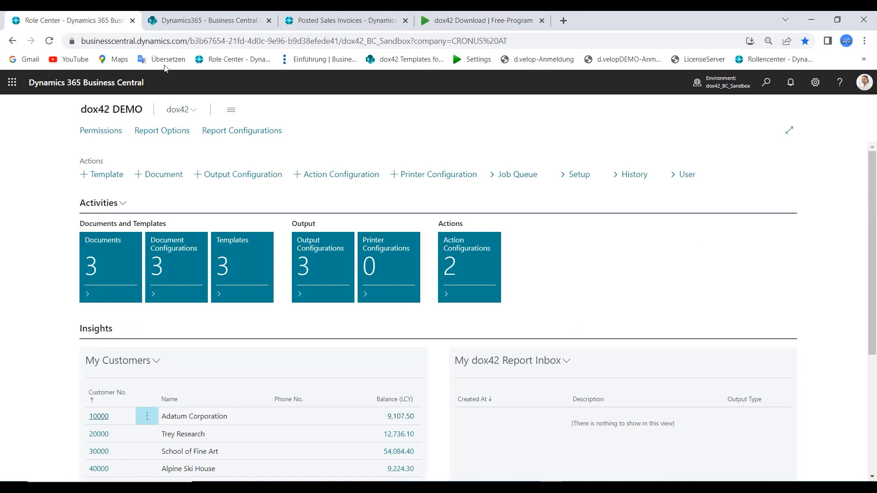
click(319, 266)
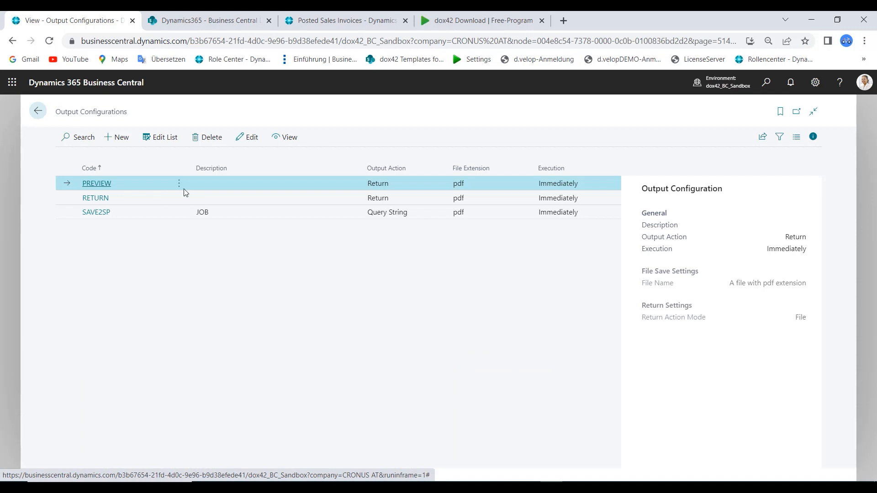
click(117, 137)
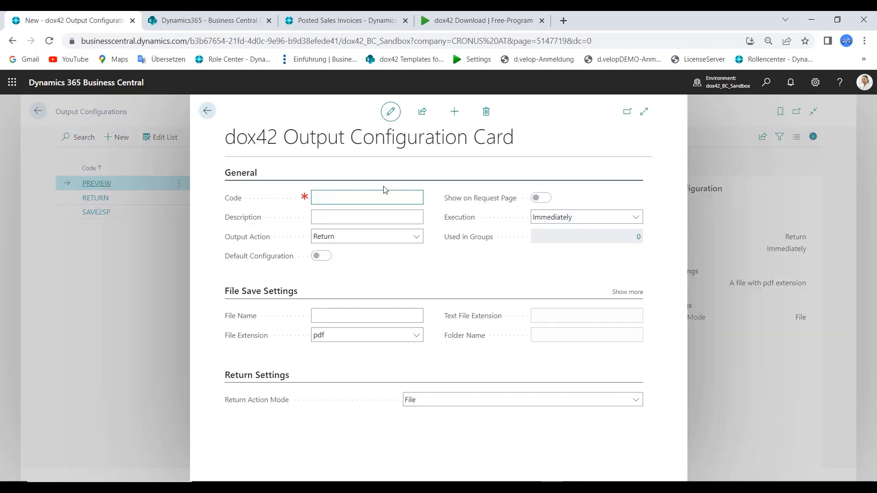
text(SAVE2SHAREPOINT)
click(340, 238)
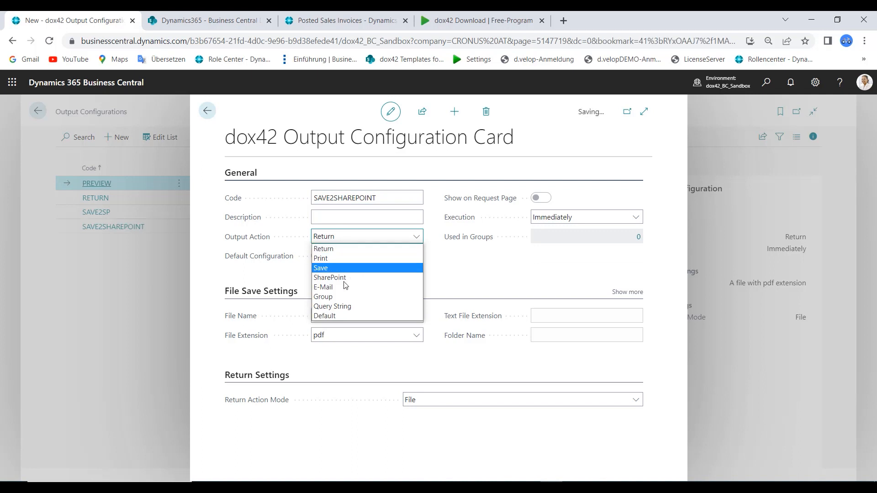
click(338, 307)
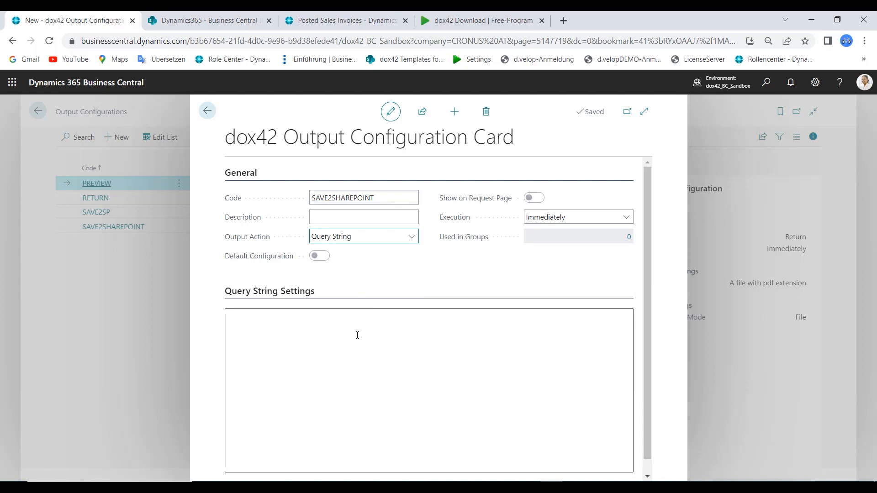
Open the dox42 Server Designer and examine the SharepointAction call's Site and Library parameters
click(181, 20)
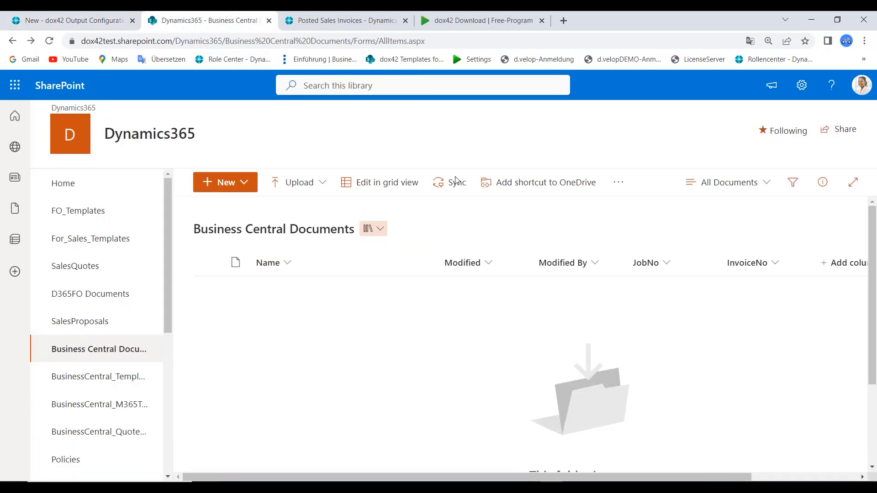
click(531, 488)
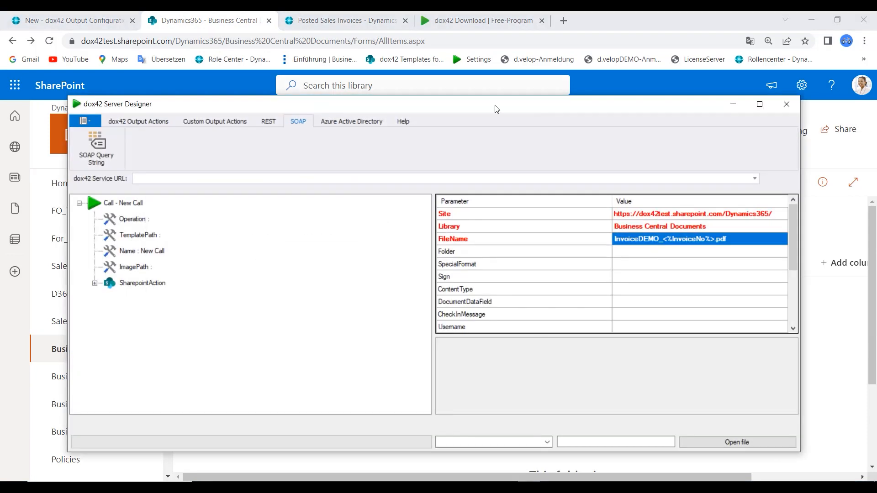
drag(494, 110, 492, 137)
click(144, 144)
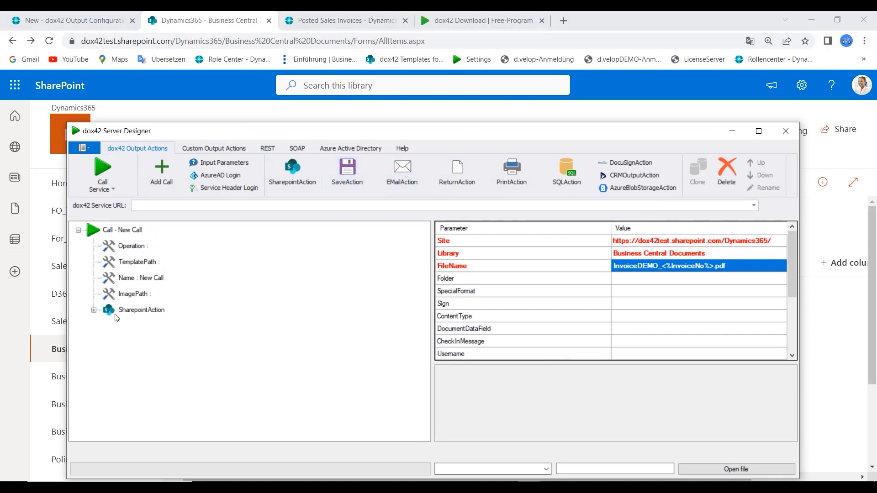
click(160, 315)
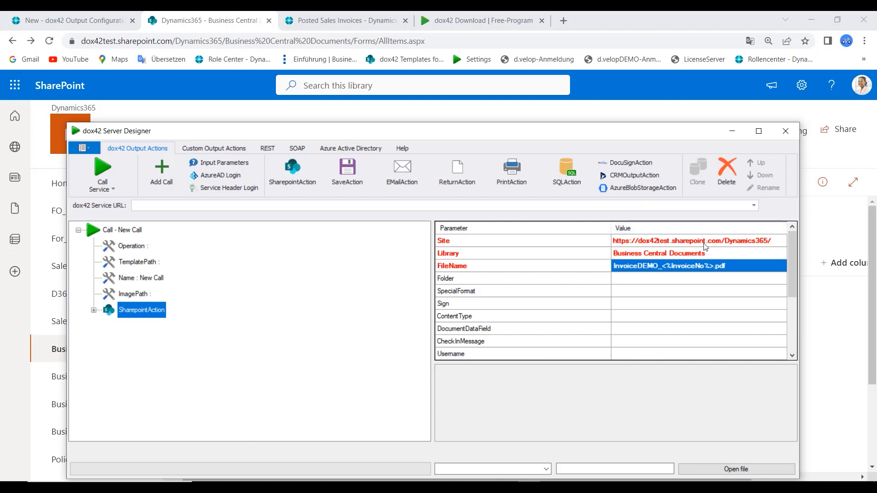
click(727, 250)
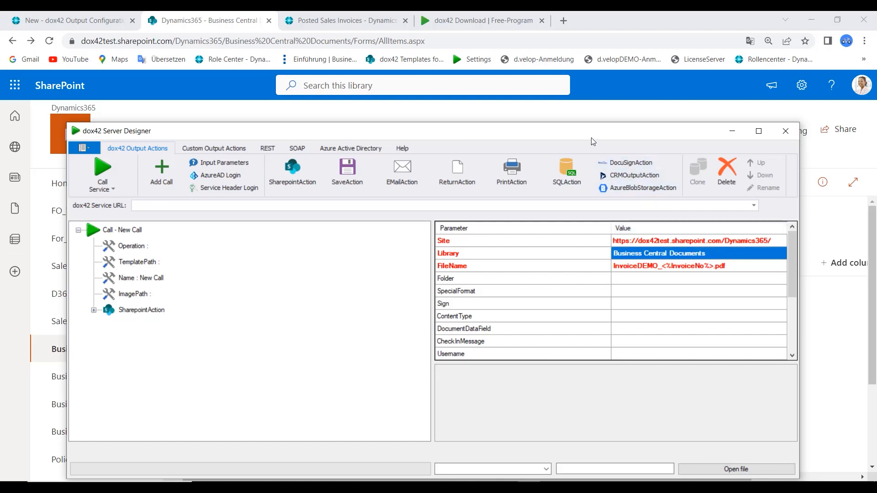
drag(592, 139, 553, 272)
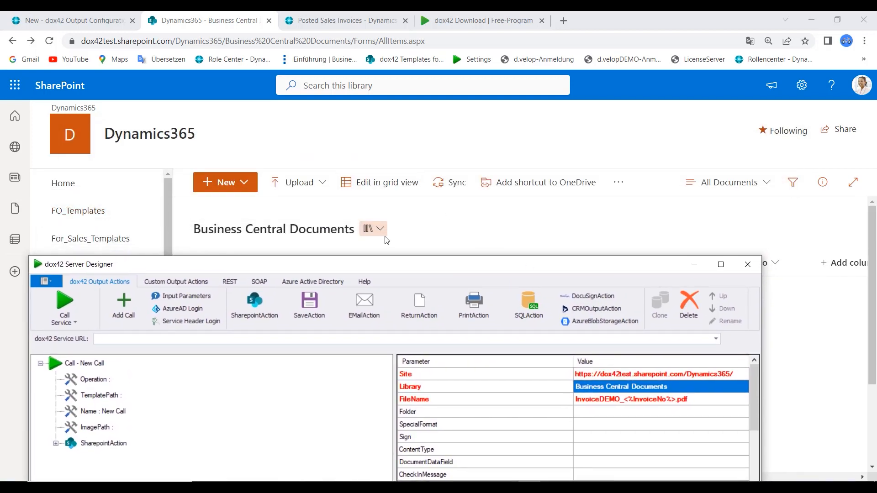
drag(431, 261, 465, 92)
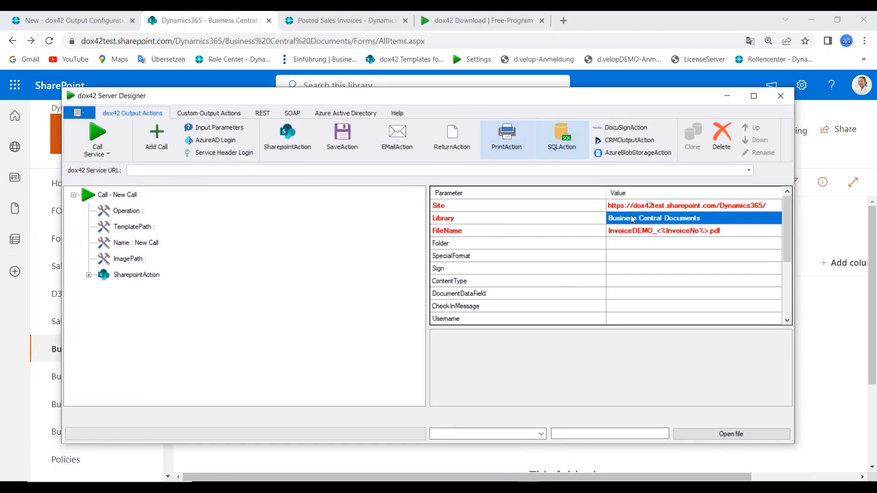
Examine the SharepointAction's FileName, Azure_AD, Field1.Name and Field1.Value parameters
click(730, 232)
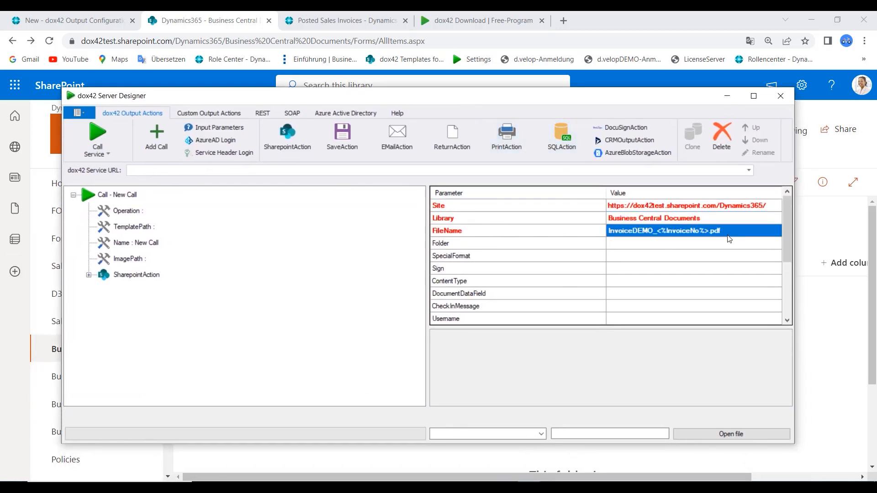
click(656, 235)
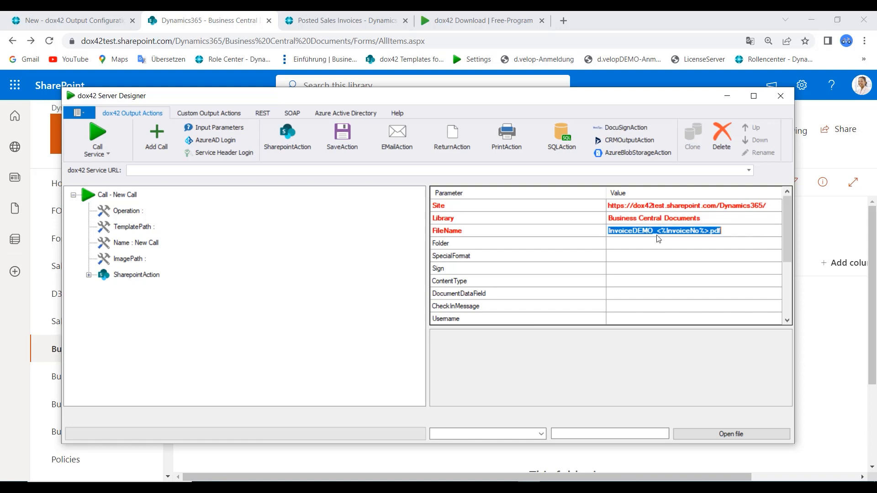
click(678, 231)
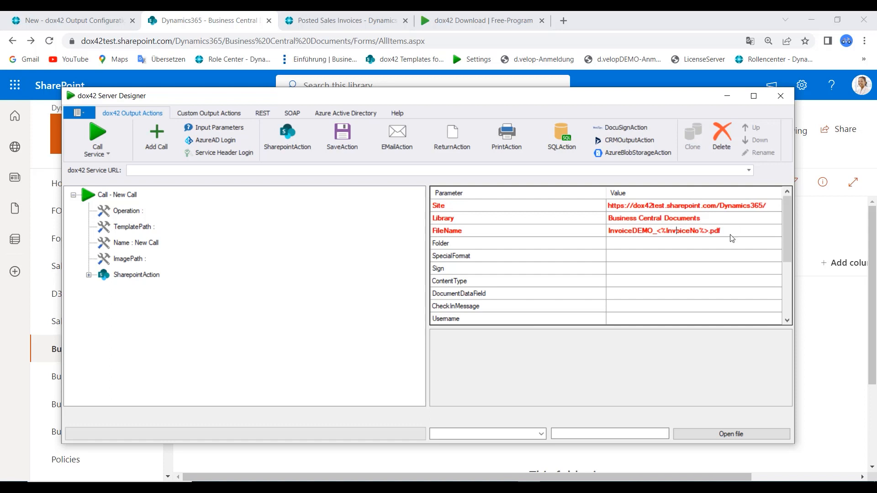
scroll(731, 238, down, 3)
click(638, 269)
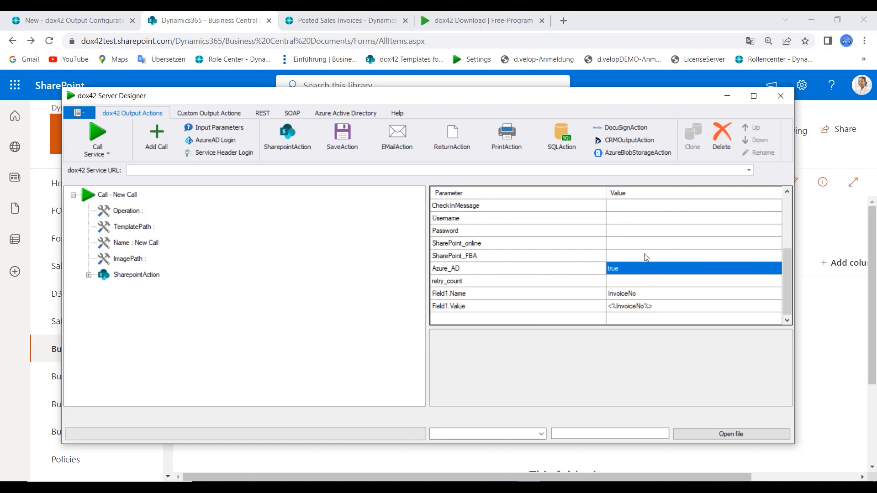
click(650, 296)
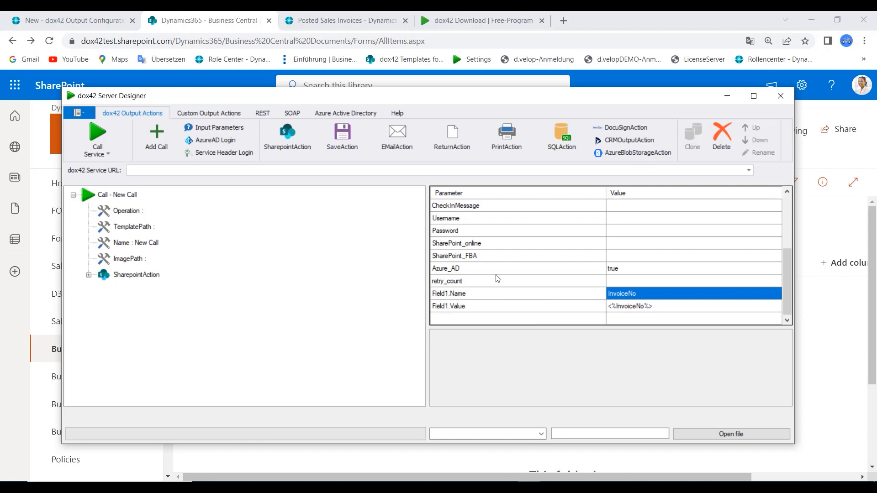
drag(577, 100, 459, 111)
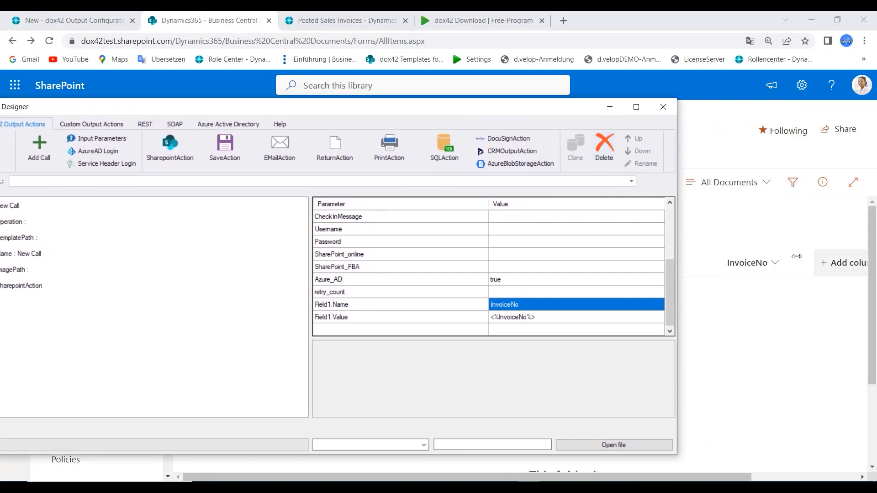
click(526, 319)
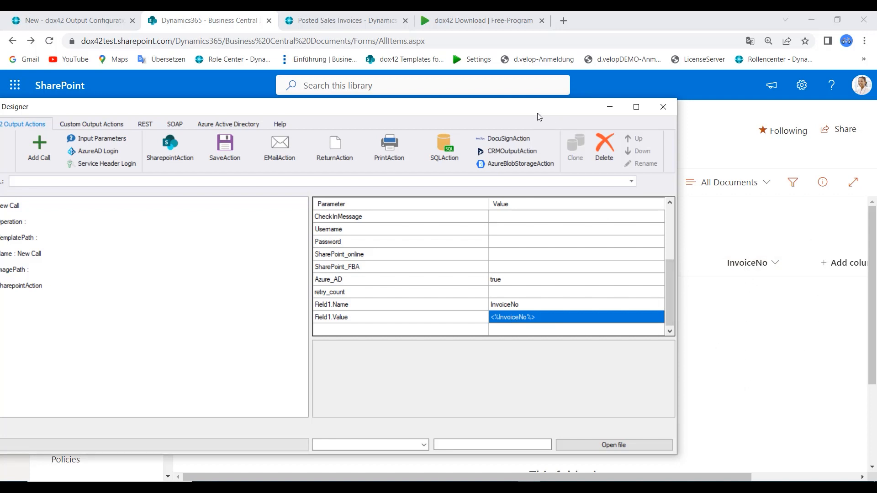
drag(538, 113, 707, 119)
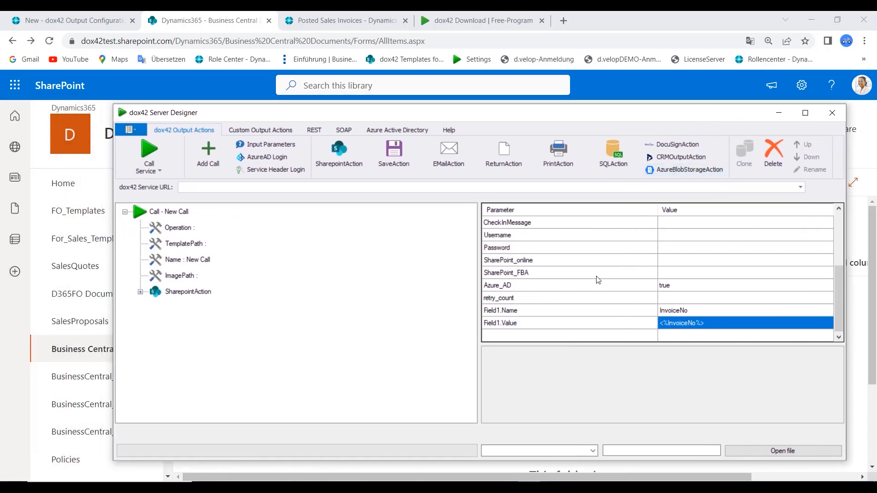
scroll(676, 280, up, 3)
Generate the SOAP query string in JSON format and copy it to the clipboard
click(346, 131)
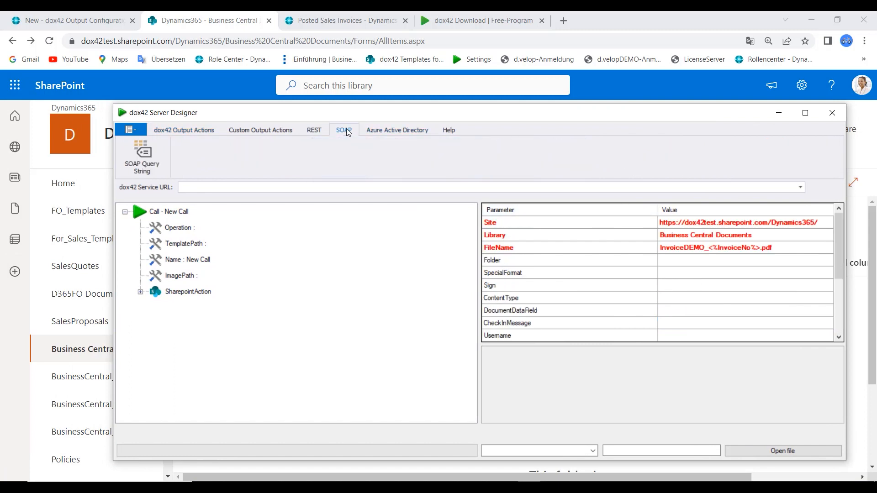
click(142, 160)
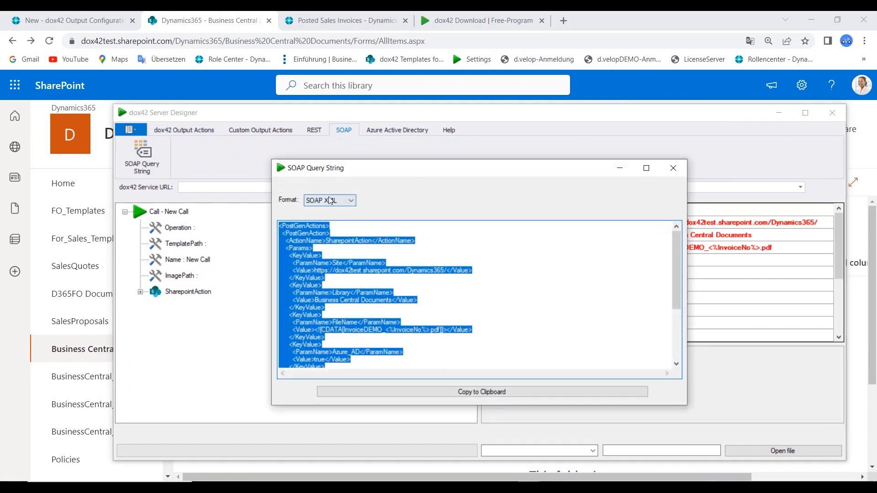
click(329, 201)
click(326, 218)
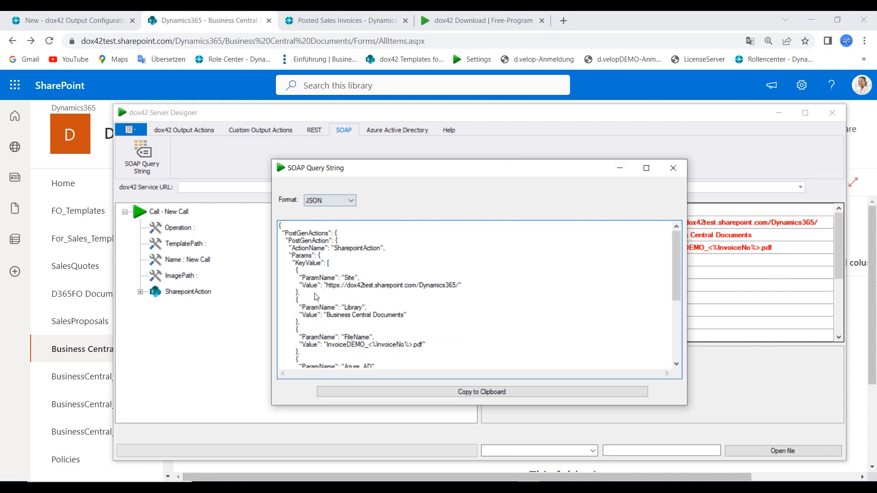
click(436, 390)
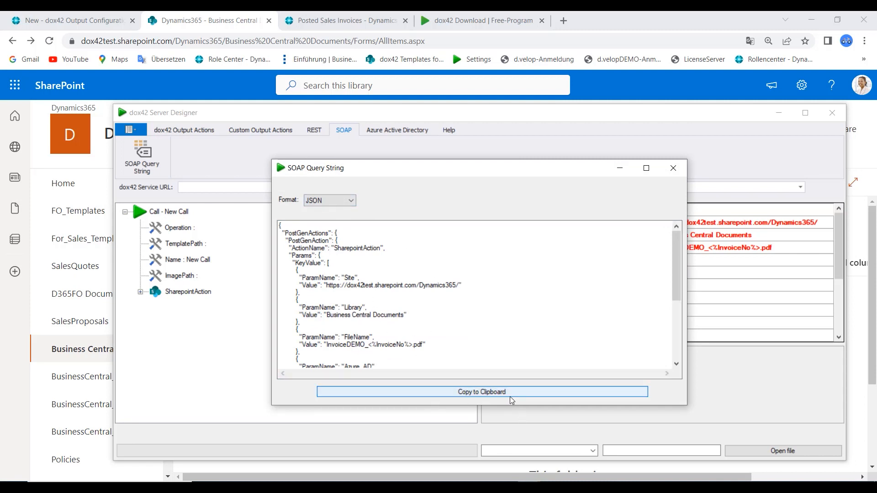
Paste the JSON query string into the SAVE2SHAREPOINT output configuration's Query String Settings and close the card
click(78, 19)
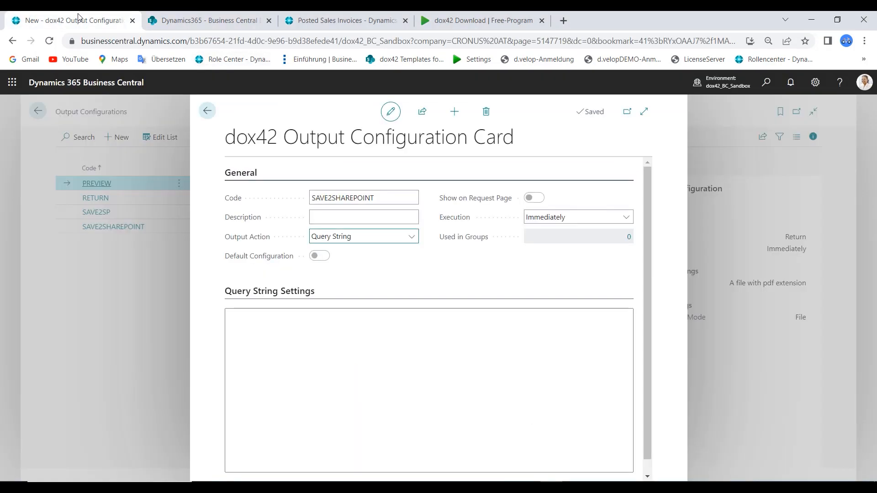
click(368, 338)
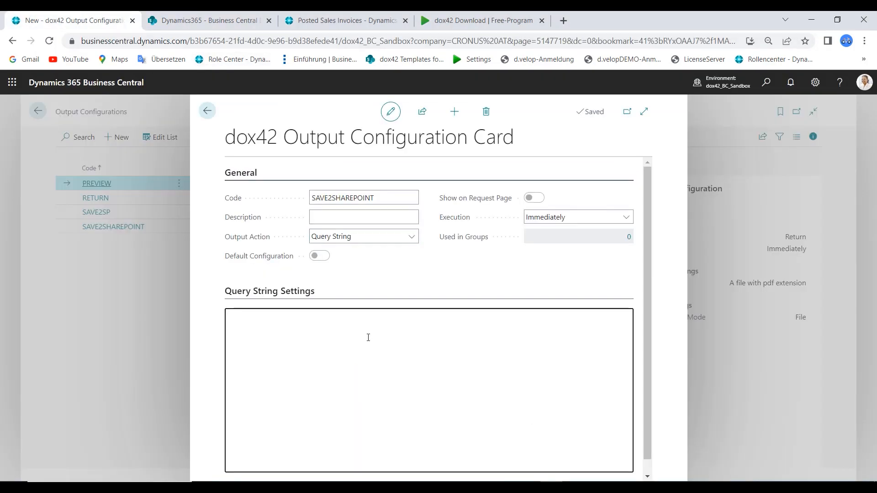
key(ctrl+v)
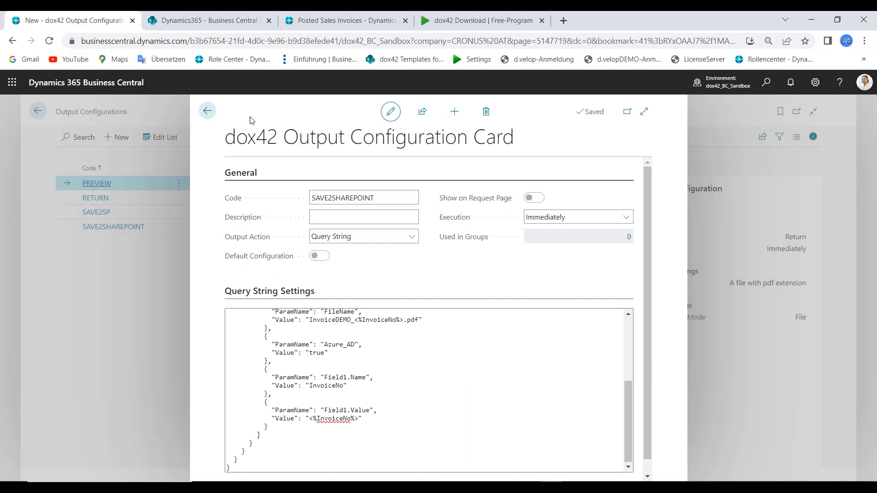
click(204, 108)
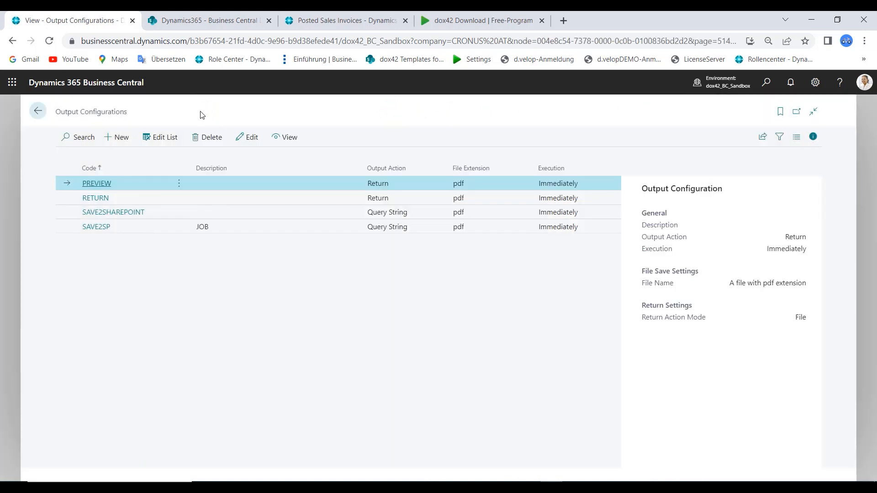
Add SAVE2SHAREPOINT as an output configuration for the INVOICE document
click(34, 111)
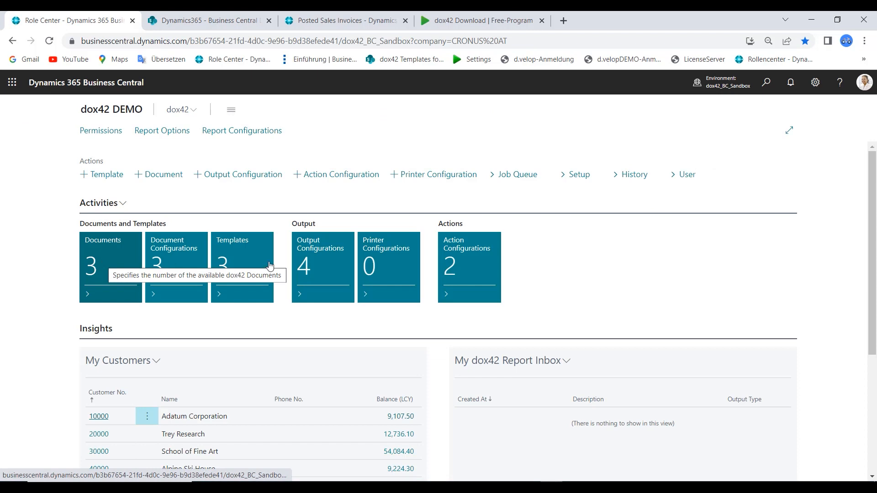
click(110, 260)
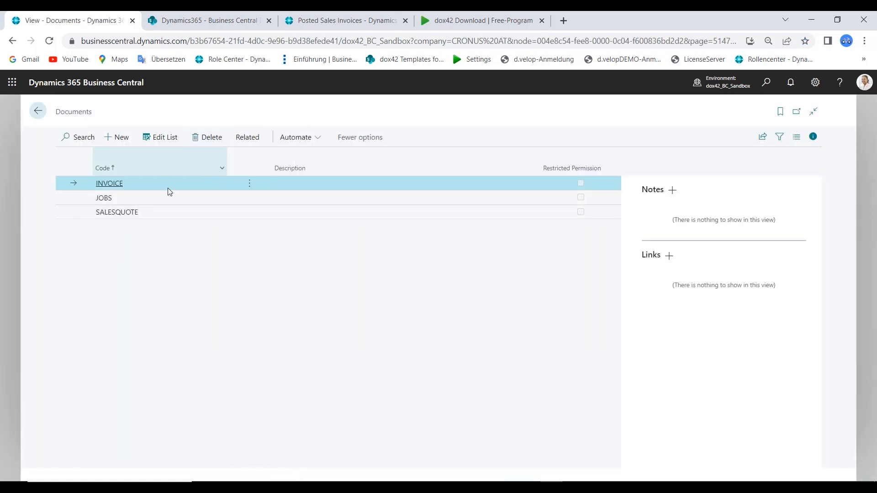
click(248, 137)
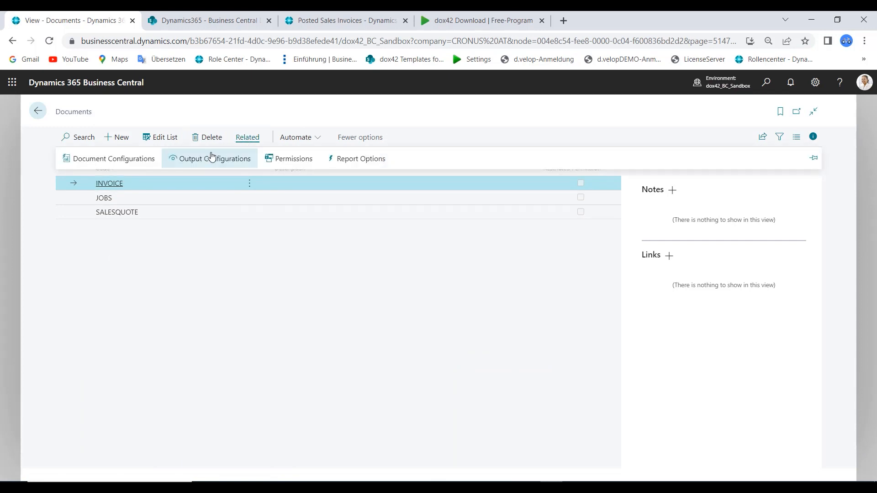
click(205, 160)
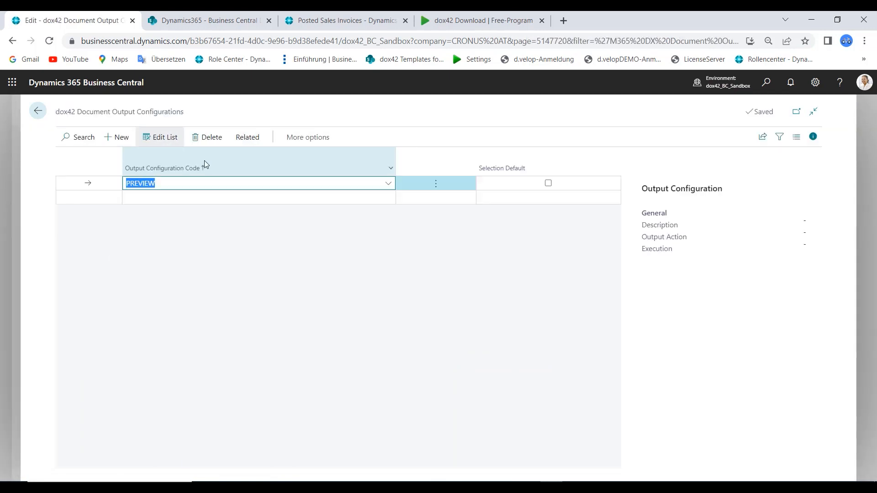
click(313, 201)
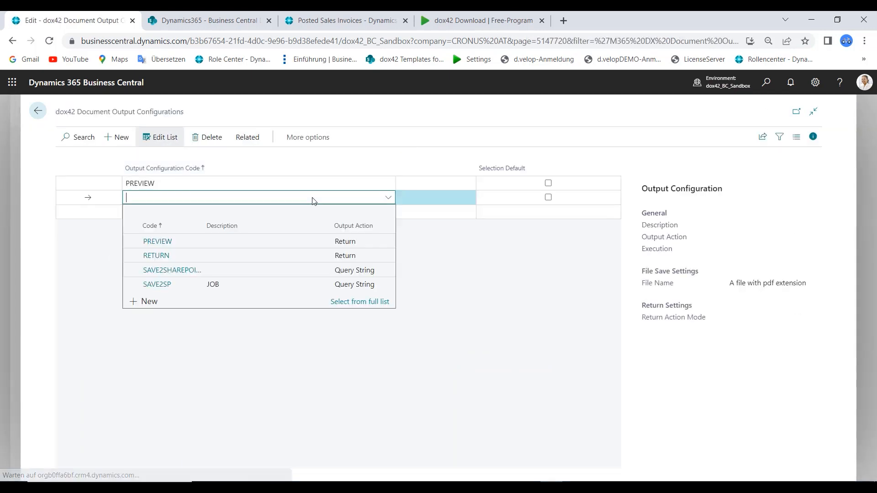
click(190, 272)
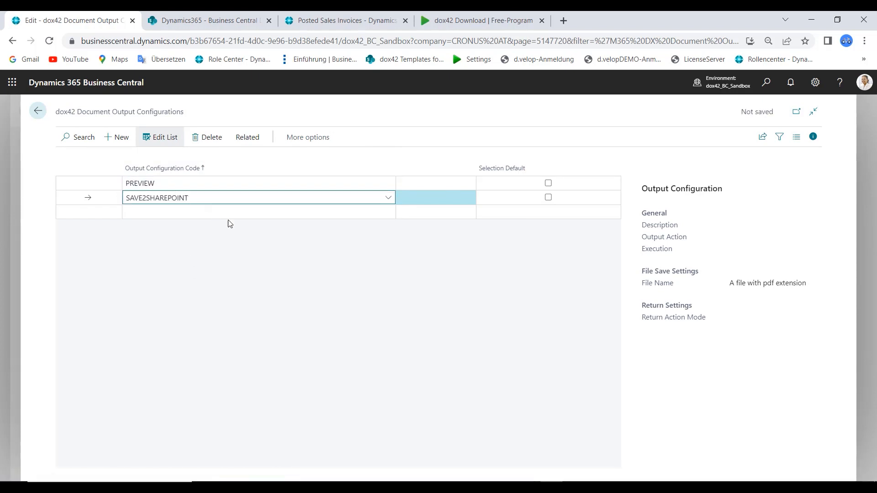
Open the Report Options list and inspect the INVOICE_PDF entry in edit mode
click(38, 111)
click(37, 110)
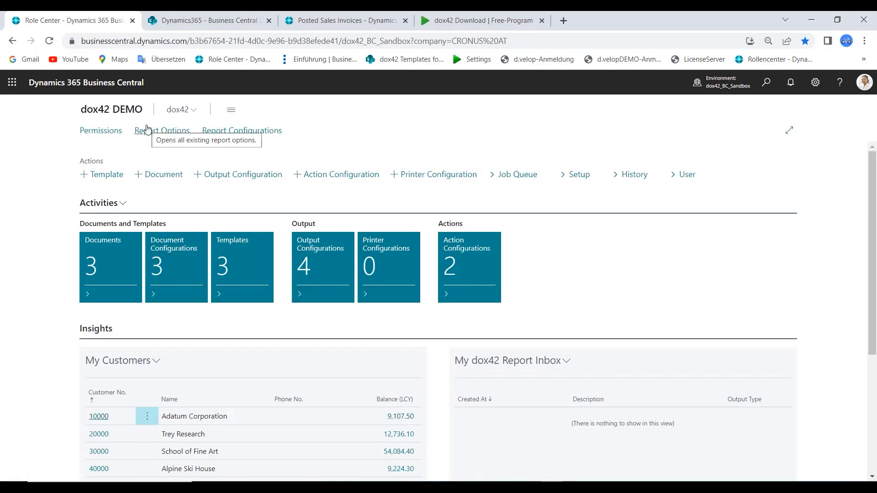
click(151, 131)
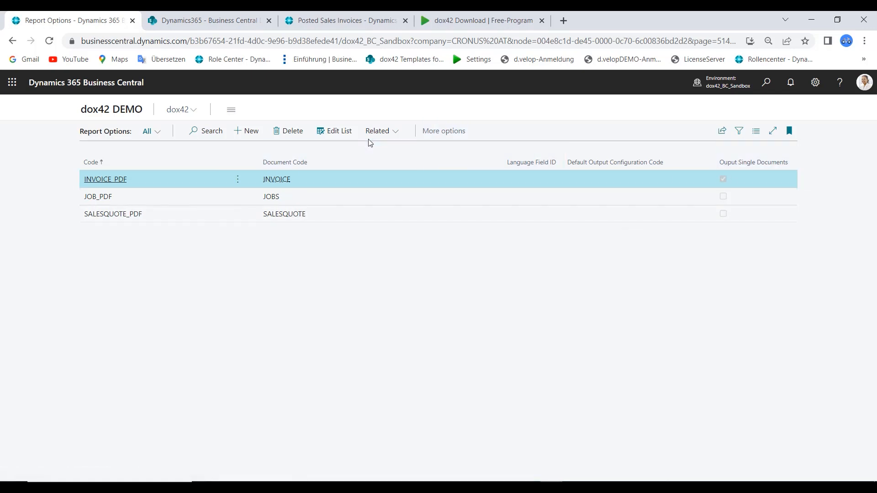
click(347, 131)
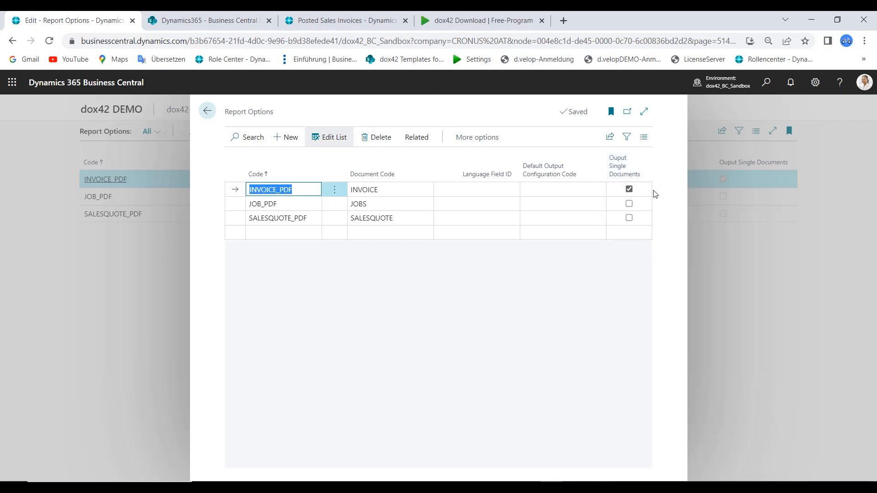
click(211, 115)
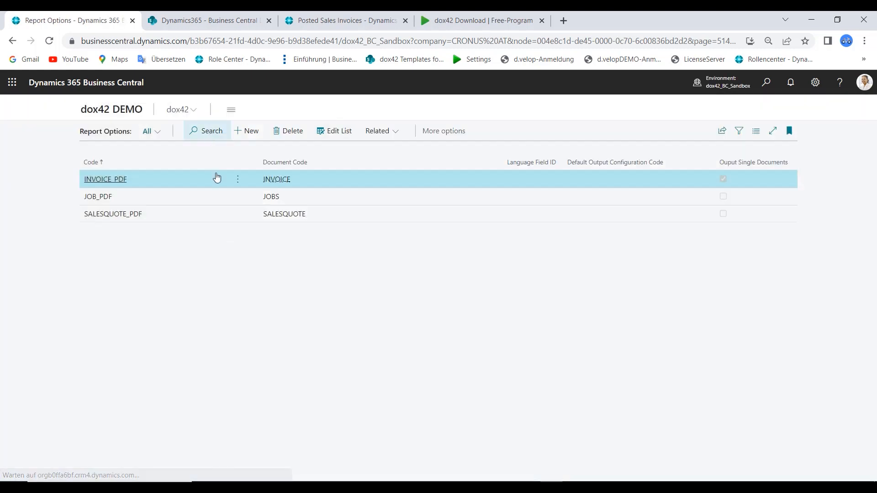
Switch to the Posted Sales Invoices list and select only invoices 103198 and 103194
click(343, 22)
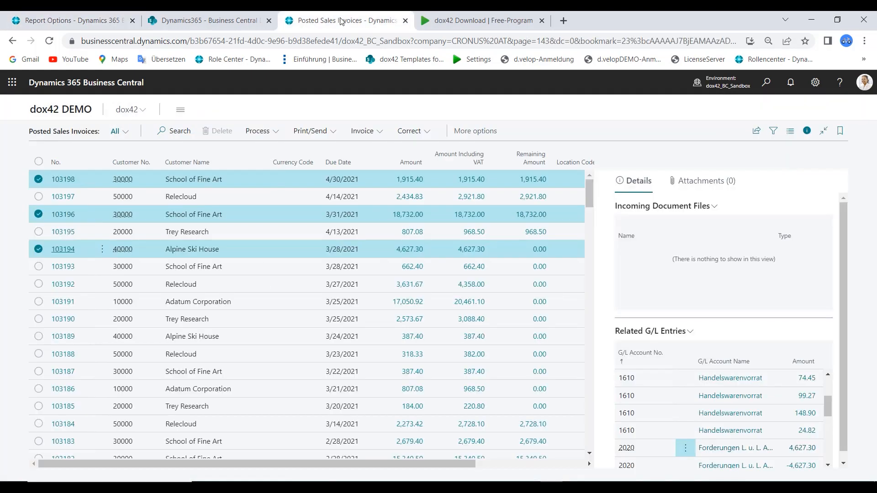
click(39, 162)
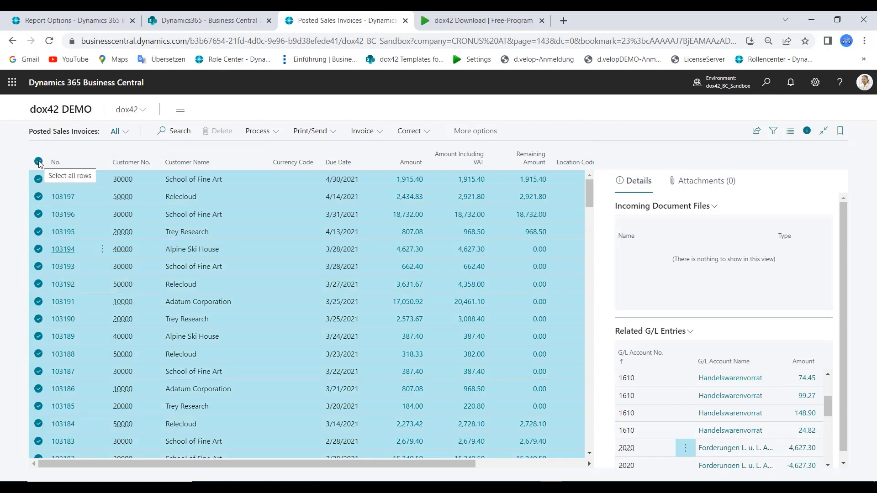
click(39, 162)
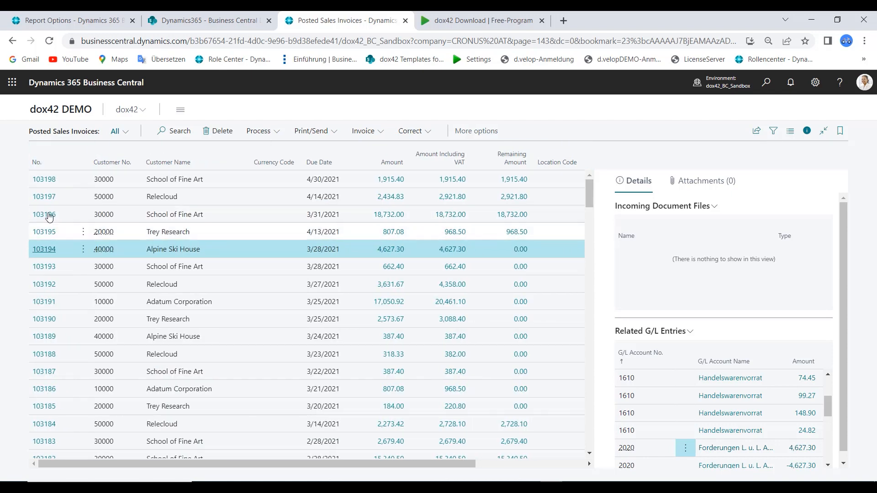
ctrl+click(70, 179)
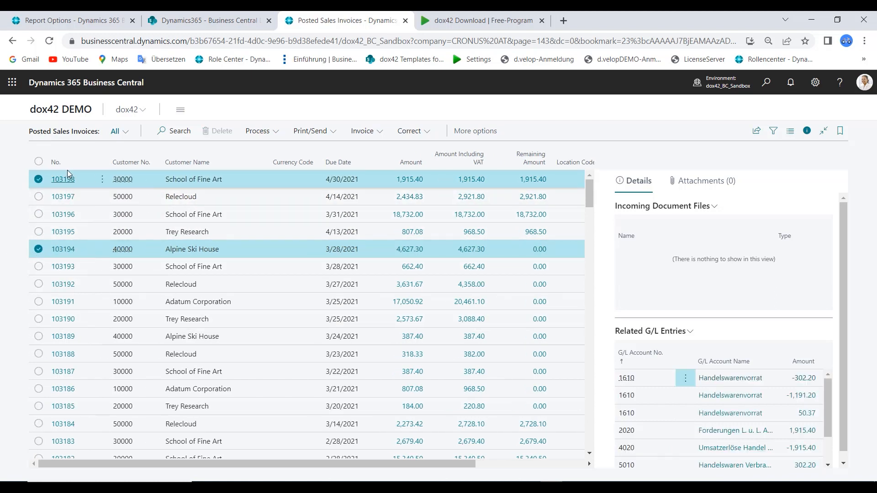
Print the selected invoices using the SAVE2SHAREPOINT output configuration
click(309, 131)
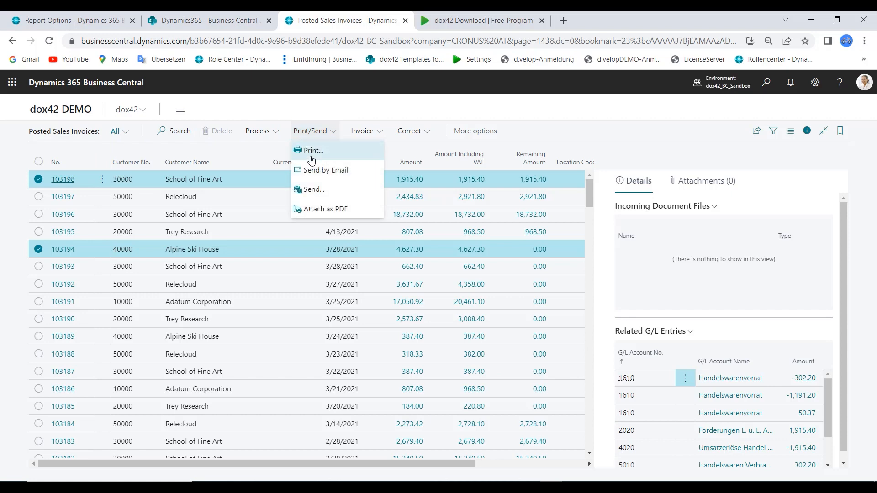
click(311, 157)
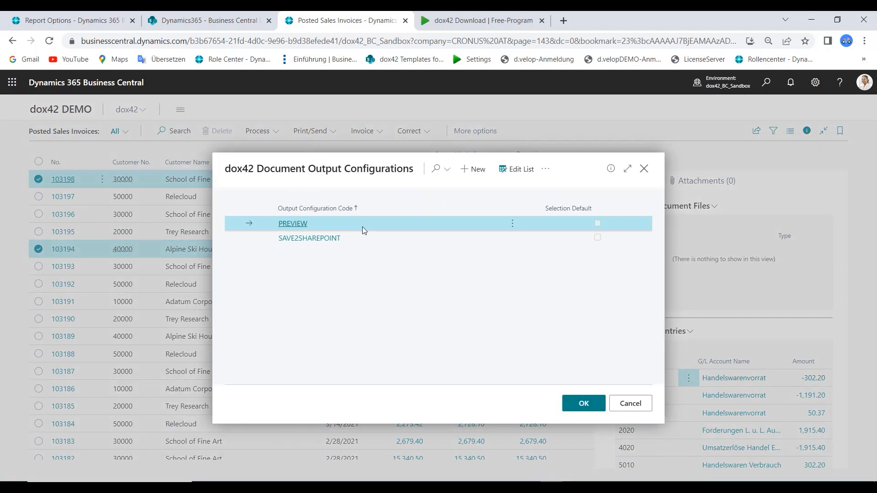
click(367, 238)
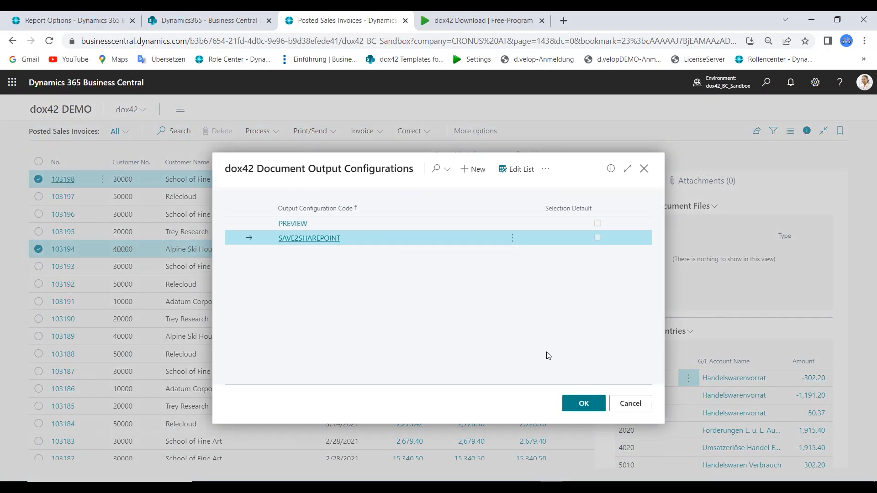
click(585, 406)
Switch to the SharePoint Business Central Documents library and open the saved PDFs InvoiceDEMO_103198 and InvoiceDEMO_103194
click(211, 24)
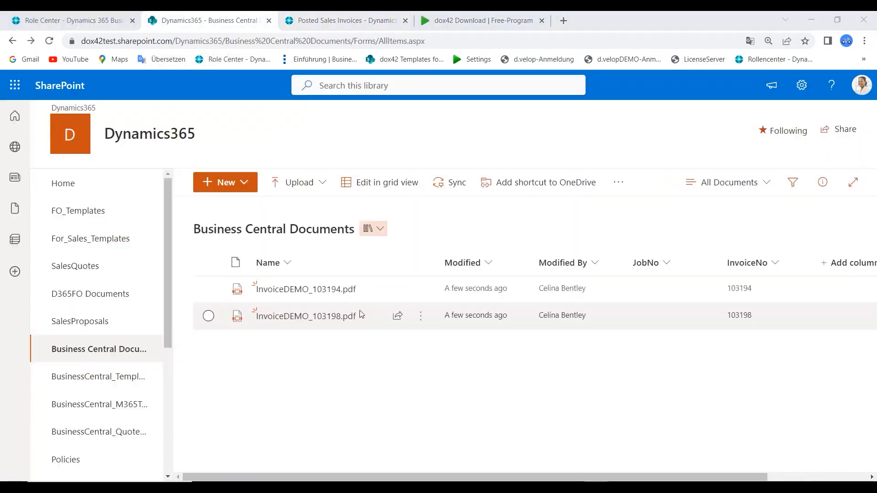
click(319, 317)
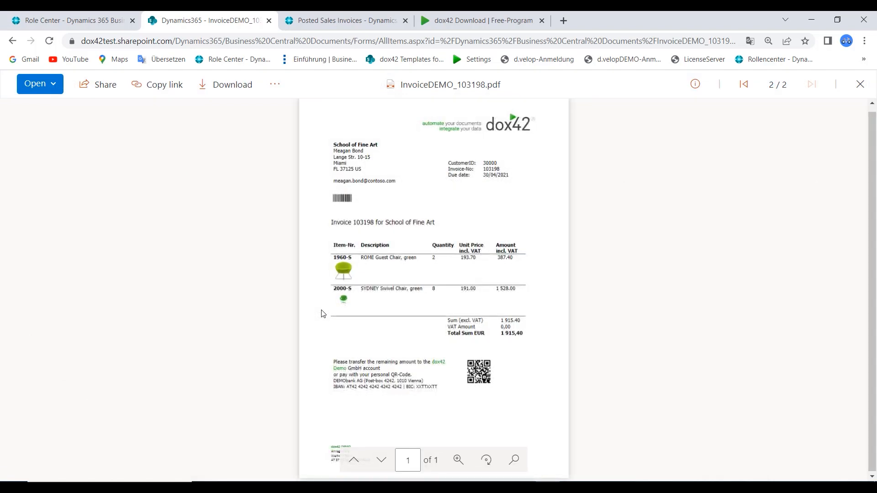
click(12, 42)
click(315, 289)
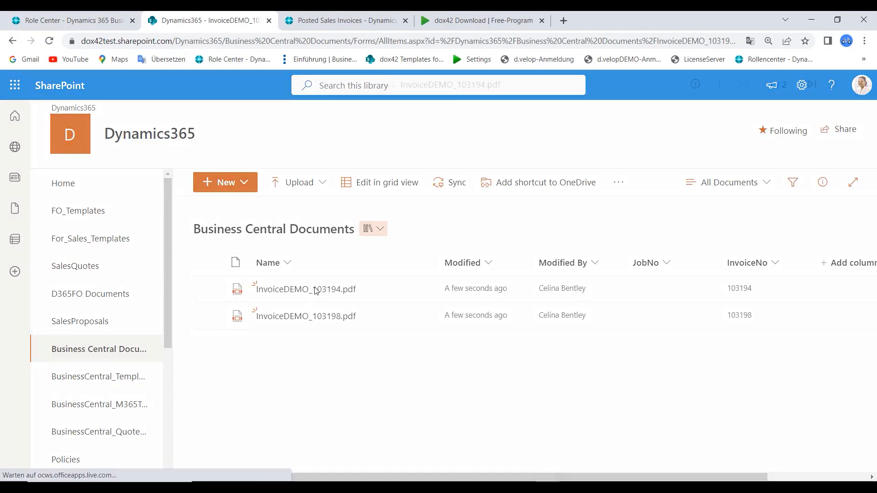